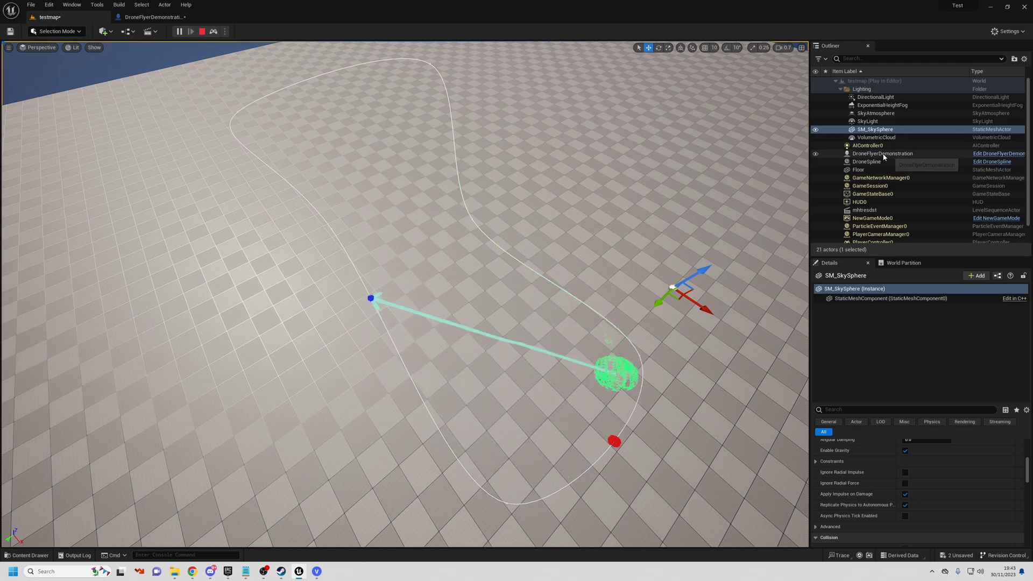
- Select DroneFlyerDemonstration in the Outliner to show its camera preview and components
left_click(884, 154)
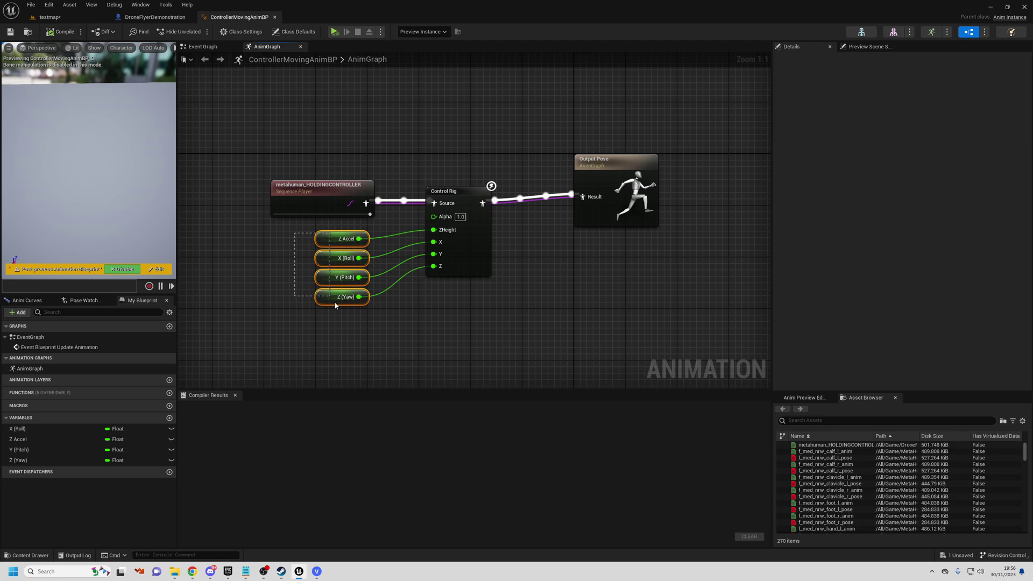
- Open the ControllerMovingCtrlRig asset from the Control Rig node's details
left_click_drag(334, 301, 353, 324)
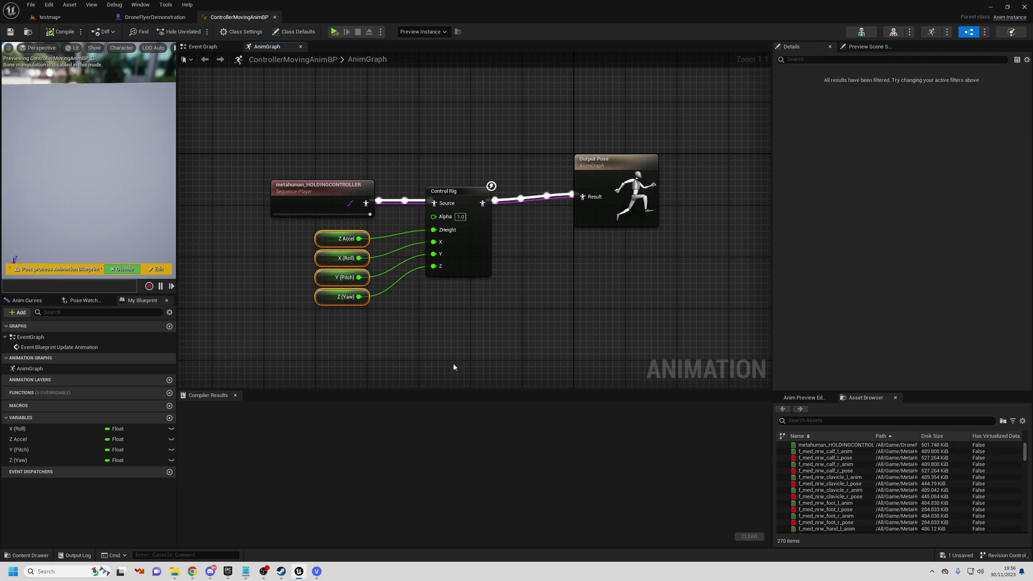
left_click(468, 251)
scroll(956, 306, "down", 2)
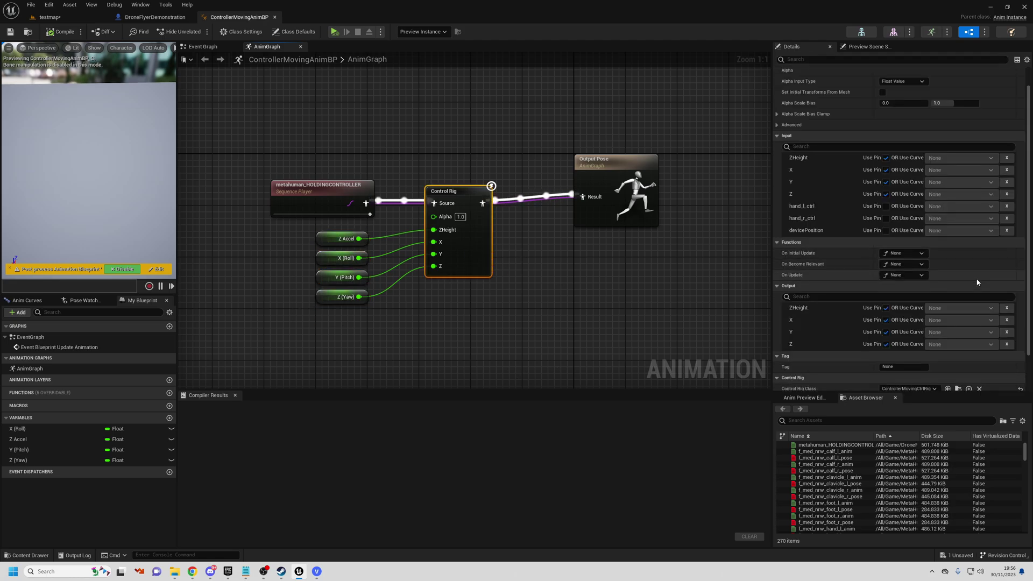
left_click(958, 364)
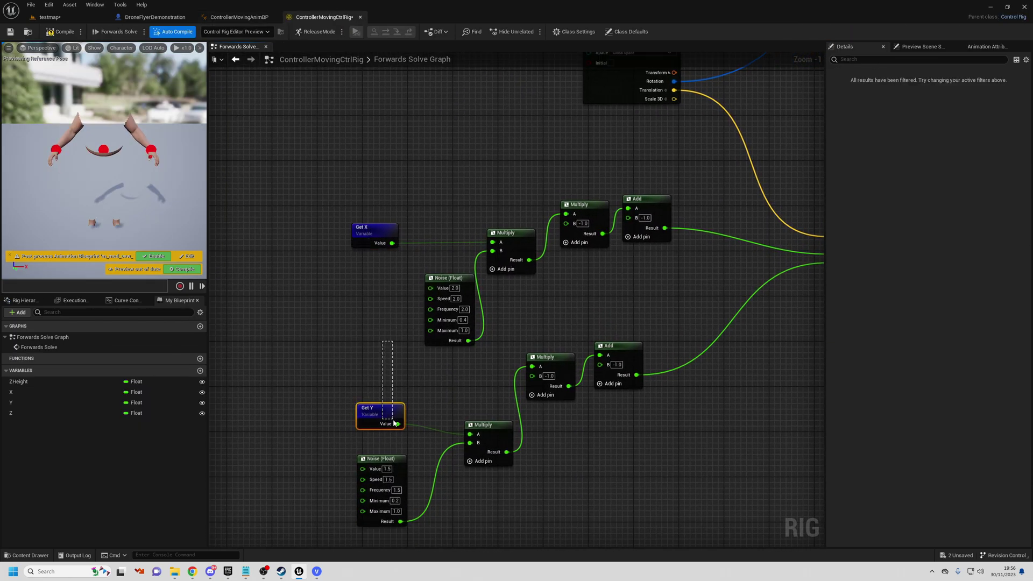
- Inspect the Basic IK node in the Forwards Solve Graph, then return to the noise nodes
right_click_drag(562, 302, 472, 327)
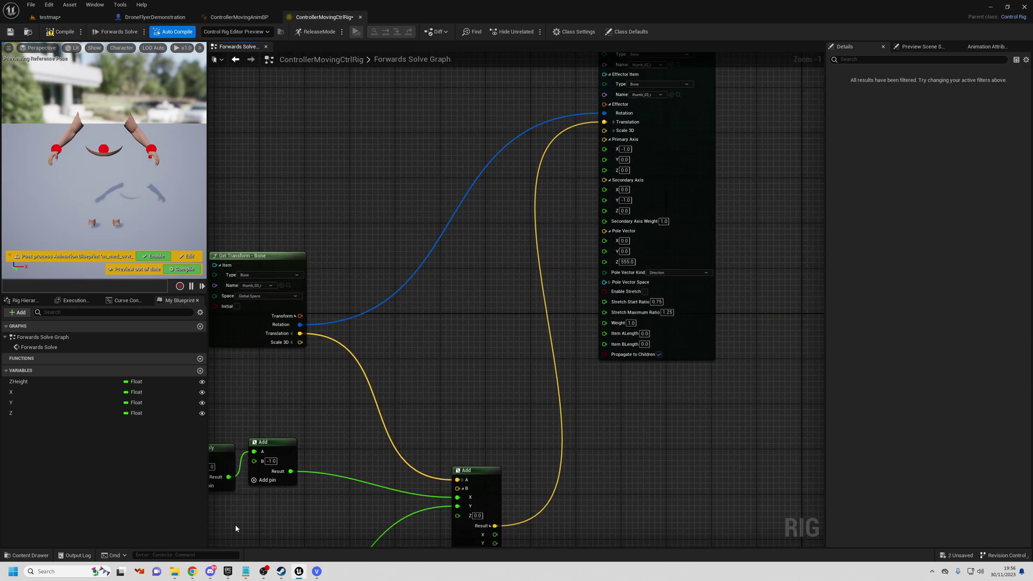
right_click_drag(471, 327, 345, 447)
left_click(569, 285)
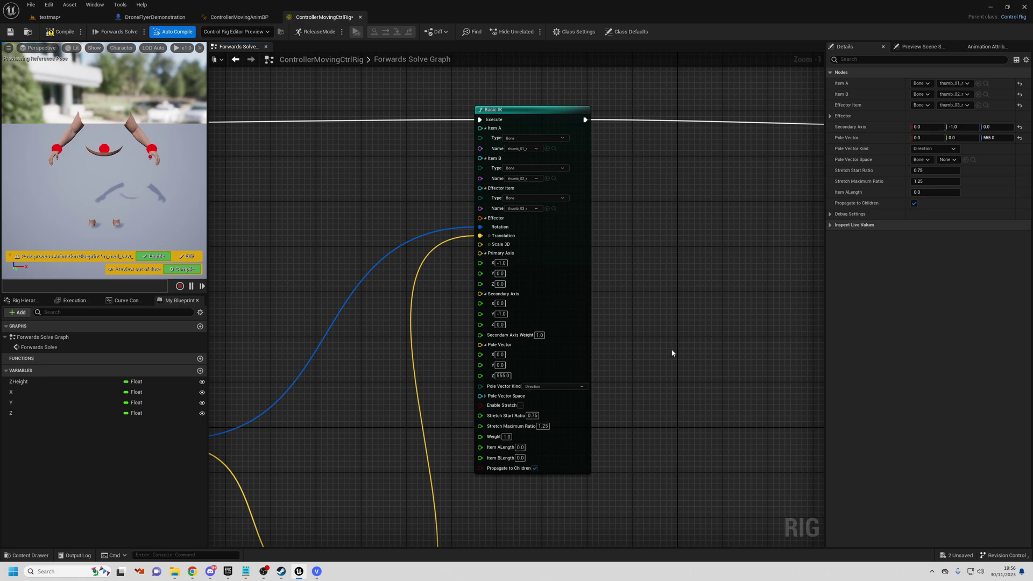
scroll(560, 207, "up", 1)
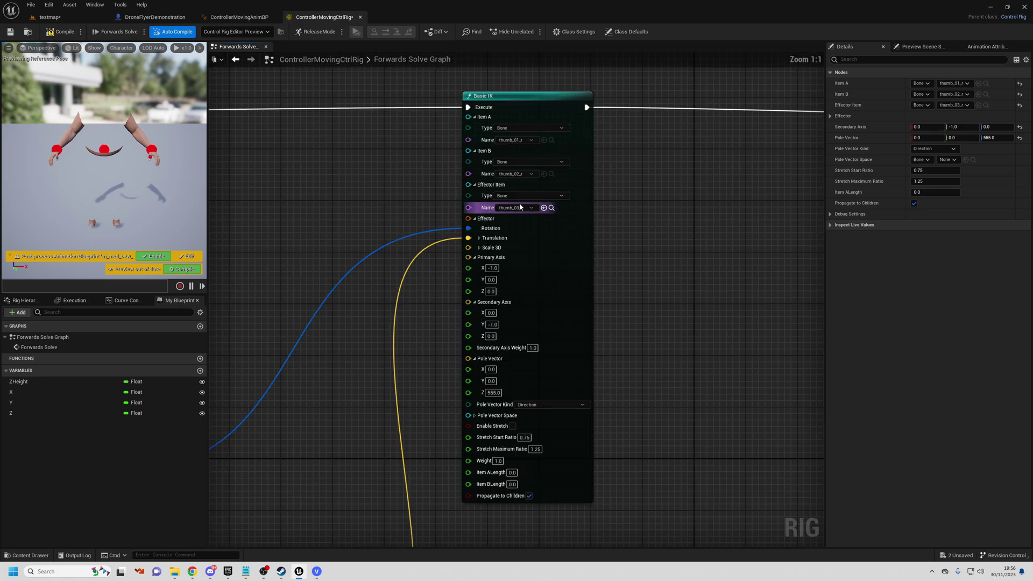
mouse_move(653, 374)
right_mouse_down()
mouse_move(699, 206)
mouse_move(800, 162)
right_mouse_up()
scroll(699, 207, "down", 1)
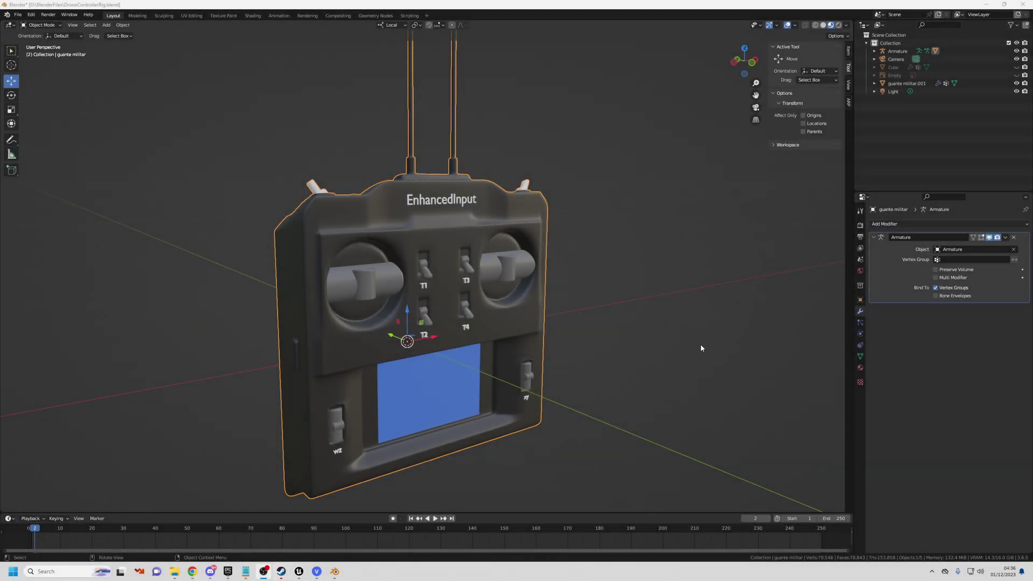
- Orbit around the radio controller and switch it into Edit Mode
mouse_move(700, 348)
middle_mouse_down()
mouse_move(638, 349)
mouse_move(687, 350)
mouse_move(677, 334)
mouse_move(266, 342)
middle_mouse_up()
key("Tab")
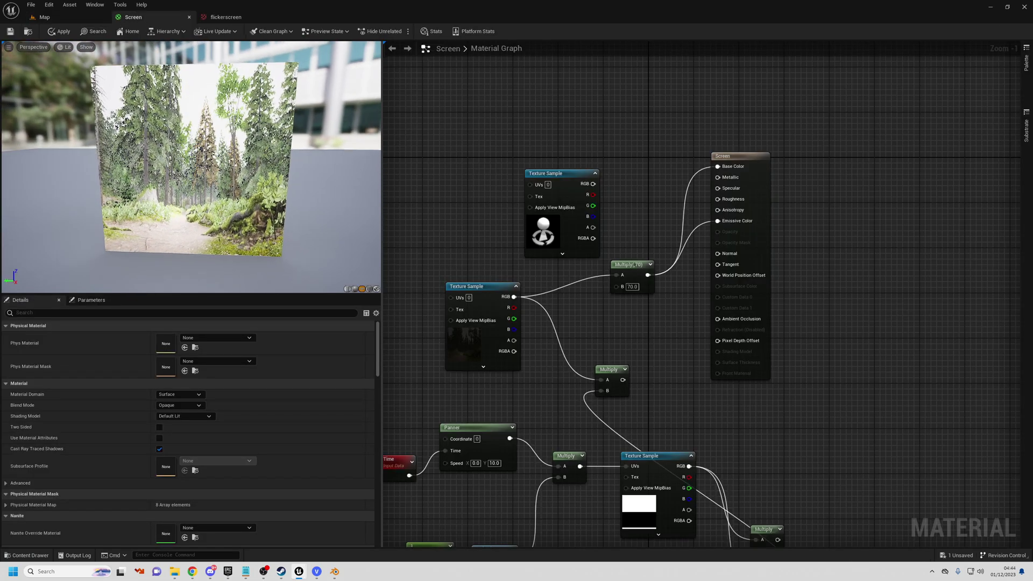
- Check the flickerscreen texture, then return to the Screen material graph
left_click_drag(294, 201, 339, 202)
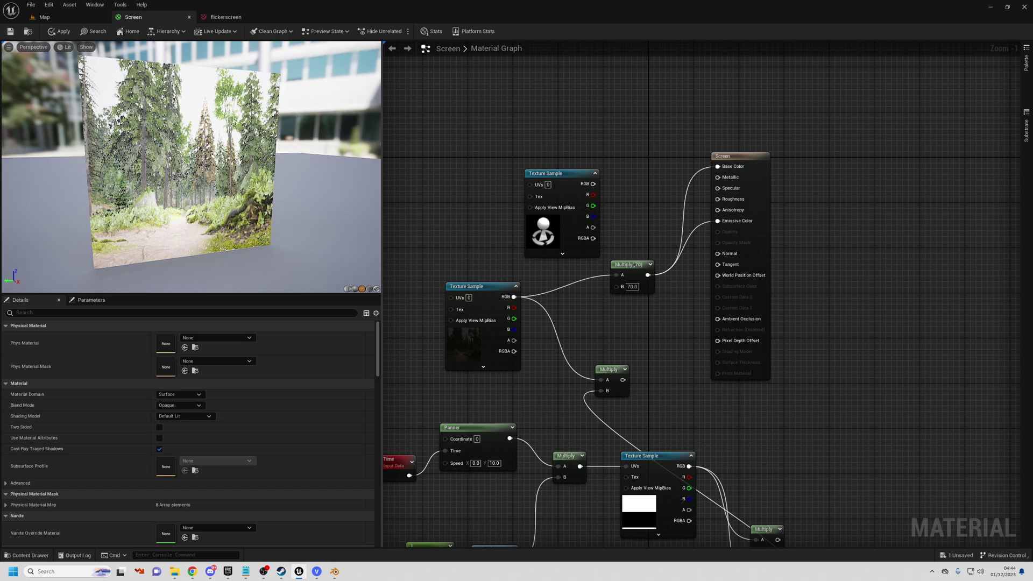
left_click(237, 18)
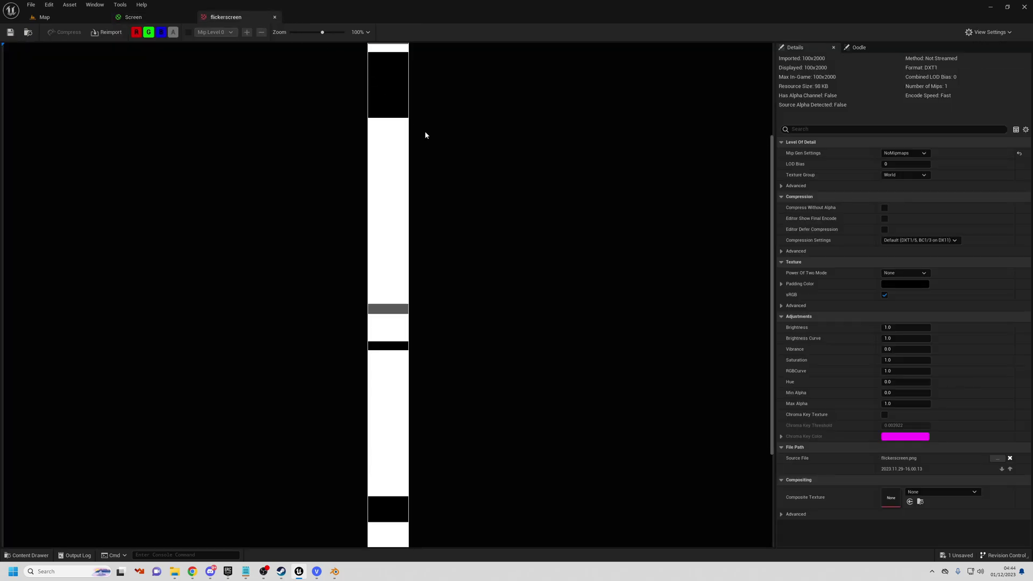
scroll(486, 149, "up", 1)
scroll(487, 156, "down", 2)
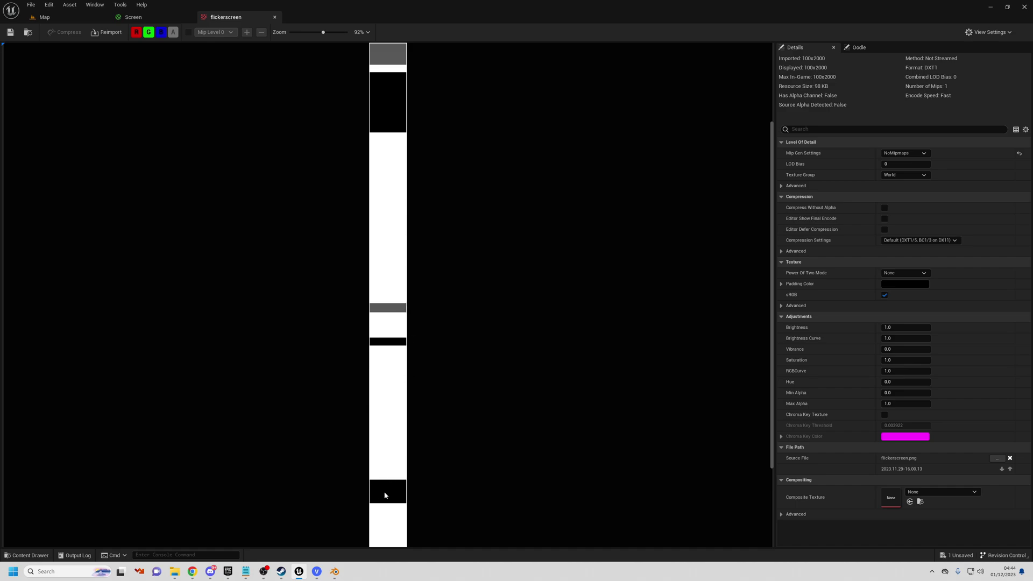
left_click(133, 17)
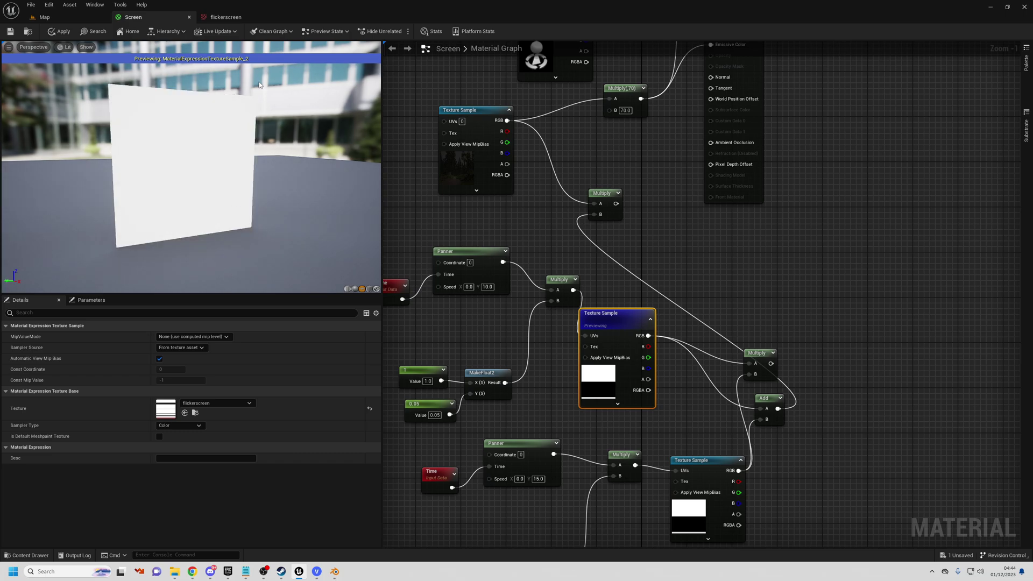
- Stop previewing the texture sample and wire the flicker Multiply into Multiply(78) input A
right_click(608, 315)
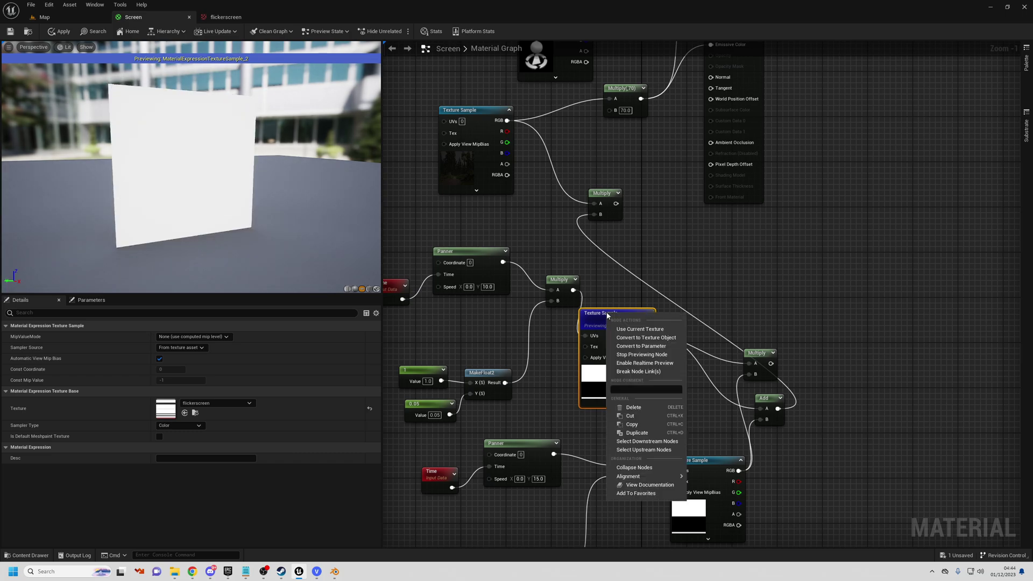
left_click(656, 355)
right_click_drag(623, 212, 619, 361)
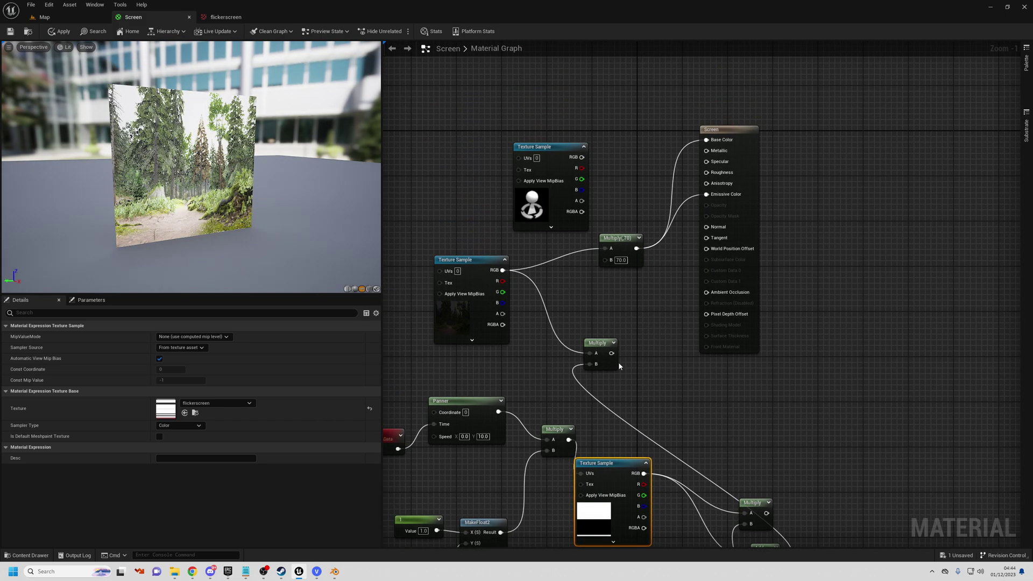
left_click_drag(608, 250, 605, 249)
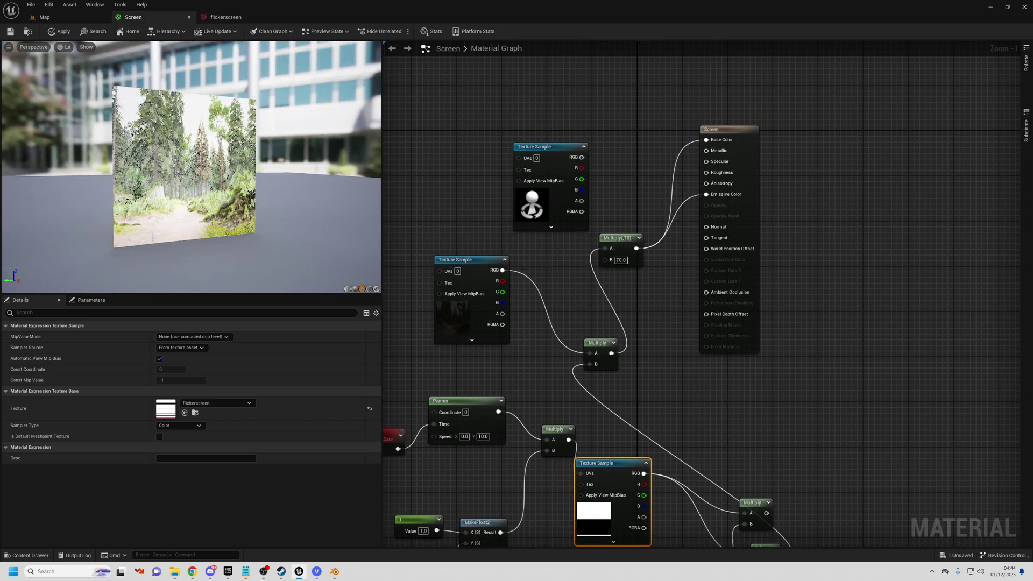
scroll(284, 224, "up", 2)
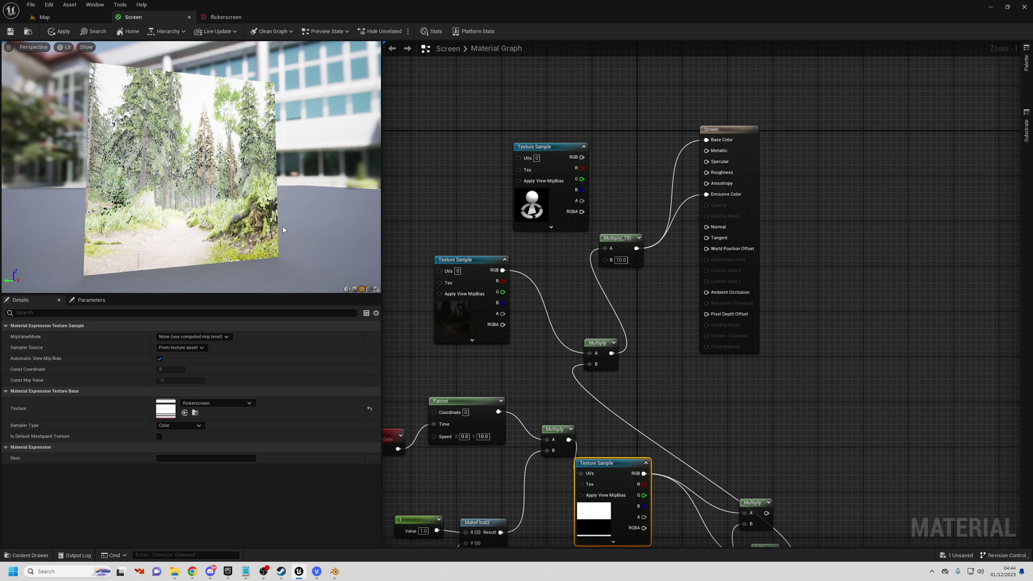
left_click_drag(283, 227, 193, 230)
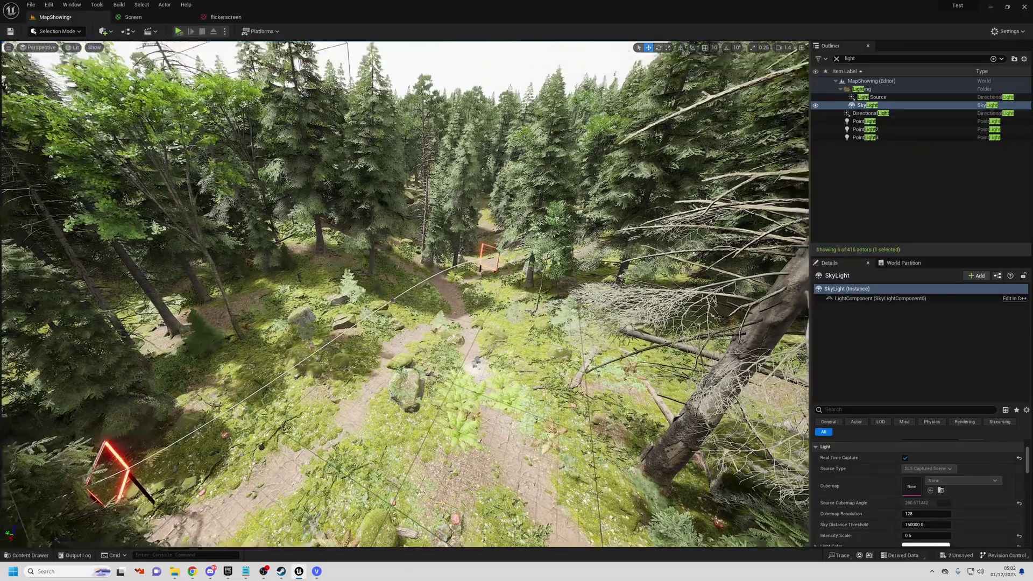
- Rotate the sun to dusk with Ctrl+L and set SkyLight Intensity Scale to 3.65
key("ctrl+l")
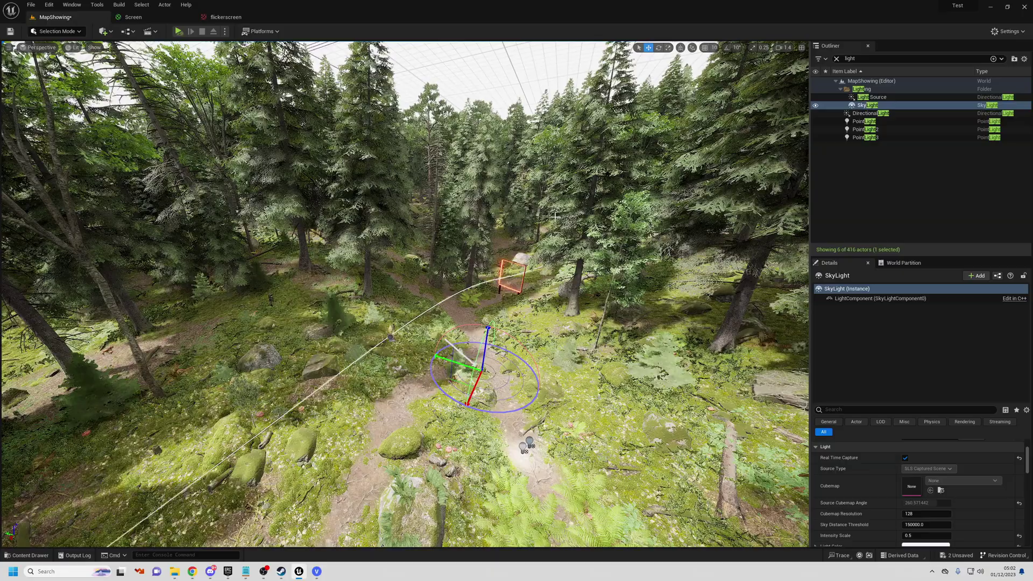
key("ctrl+l")
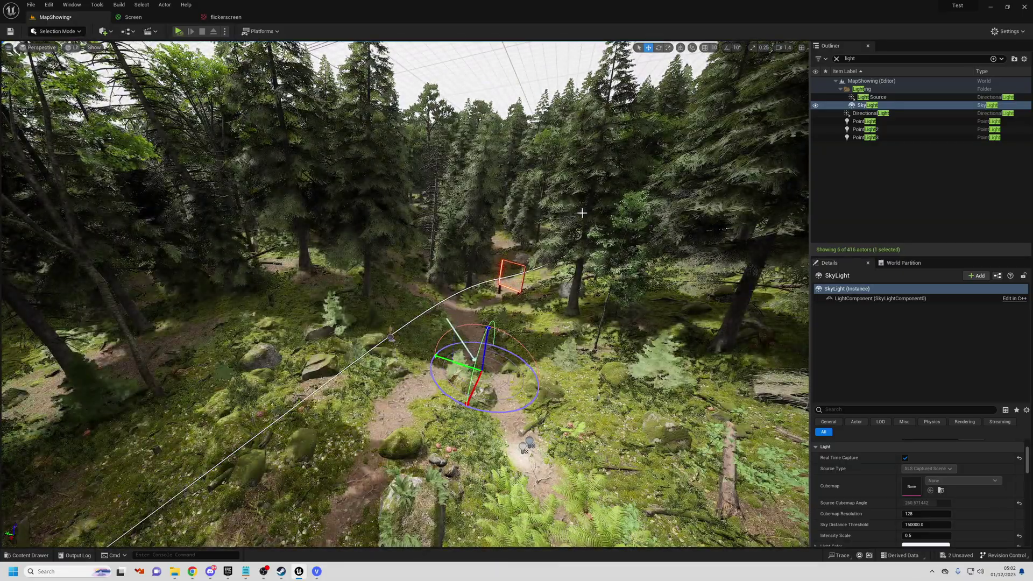
key("ctrl+l")
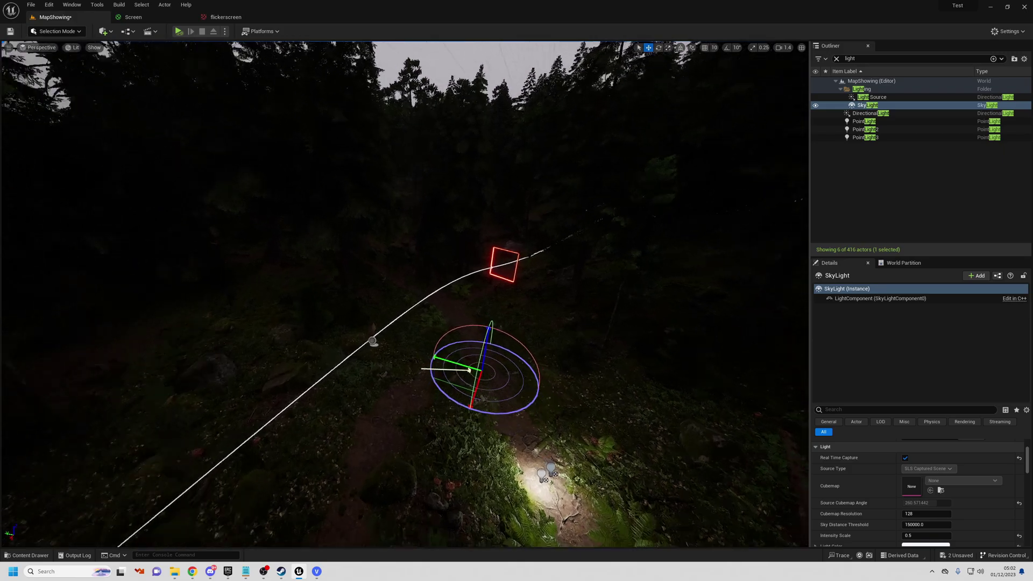
scroll(562, 239, "up", 3)
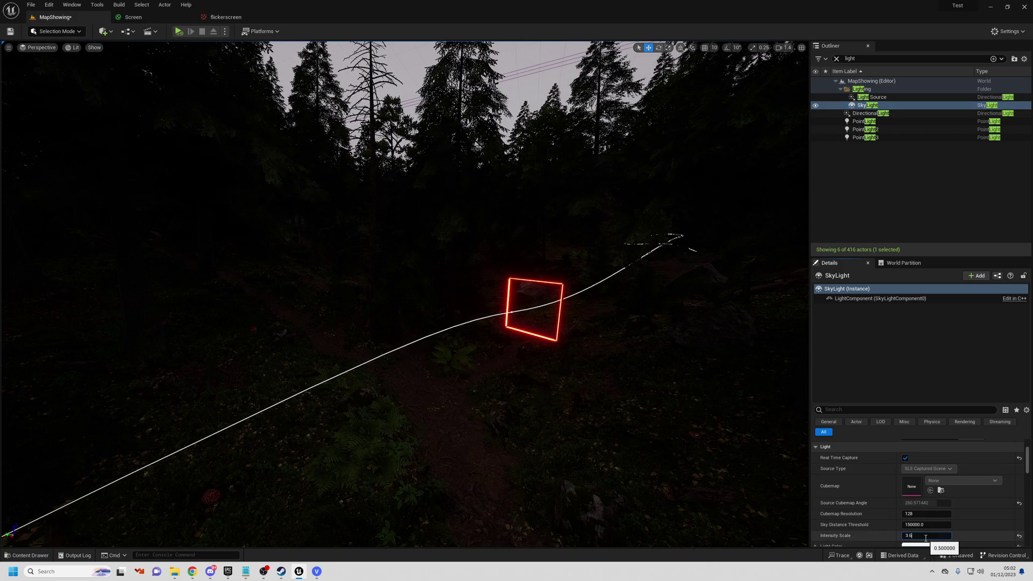
type("5")
key("Return")
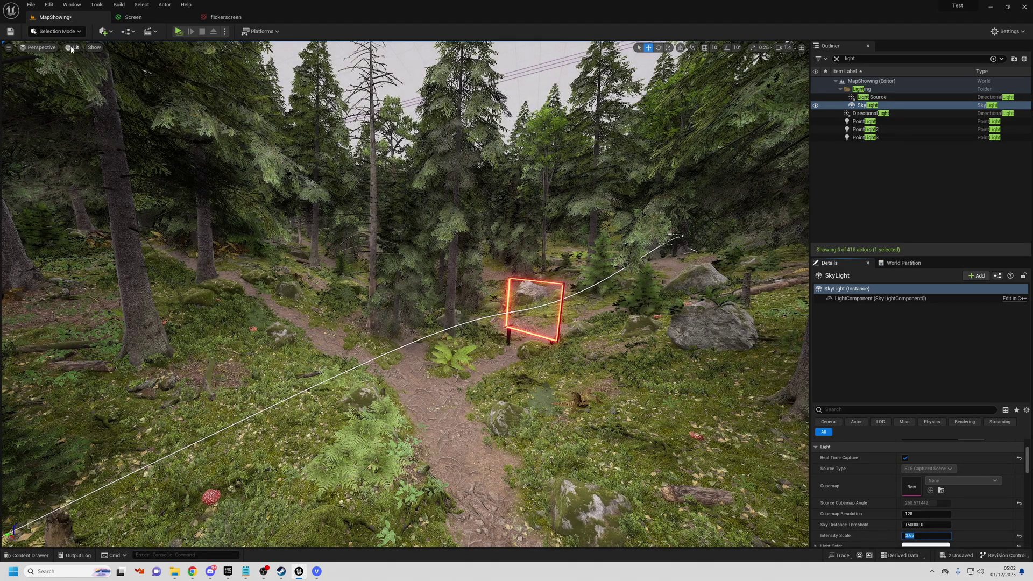
- Untick Game Settings exposure and lower EV100 for a darker fixed exposure
left_click(71, 48)
left_click(71, 263)
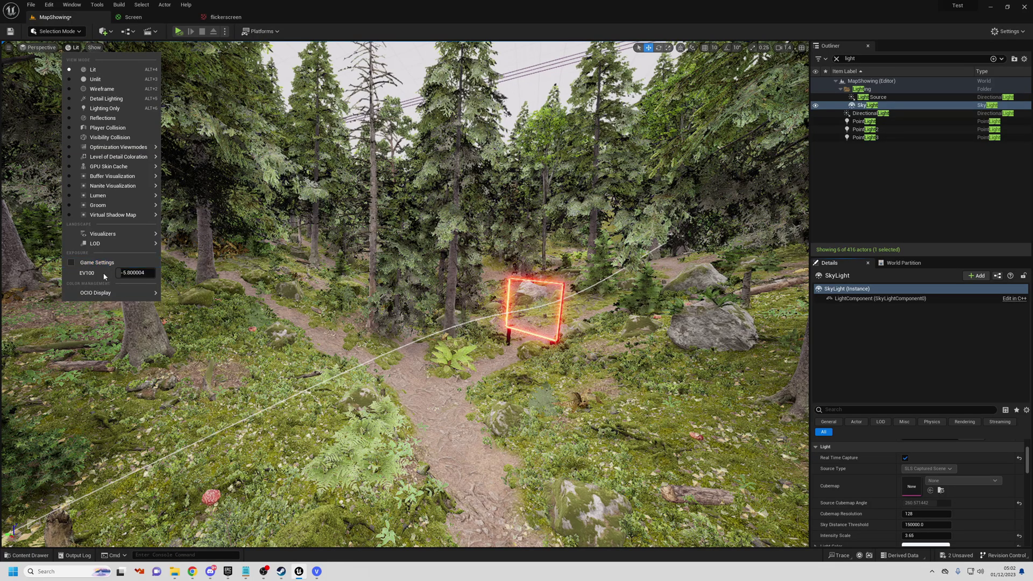
left_click_drag(119, 272, 122, 272)
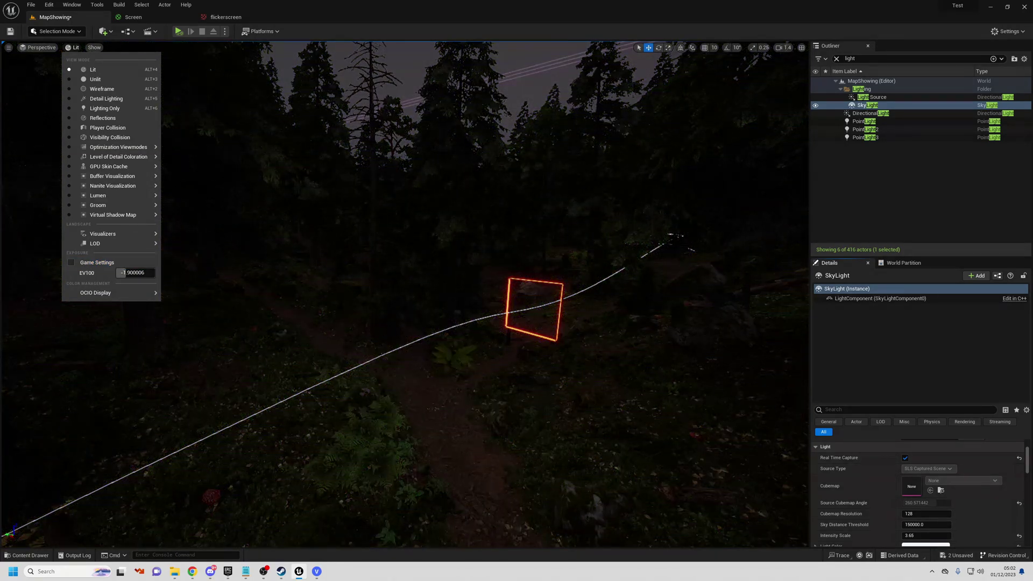
- Fly along the forest path and focus the view on the glowing frame
mouse_move(327, 282)
right_mouse_down()
mouse_move(347, 282)
mouse_move(313, 272)
right_mouse_up()
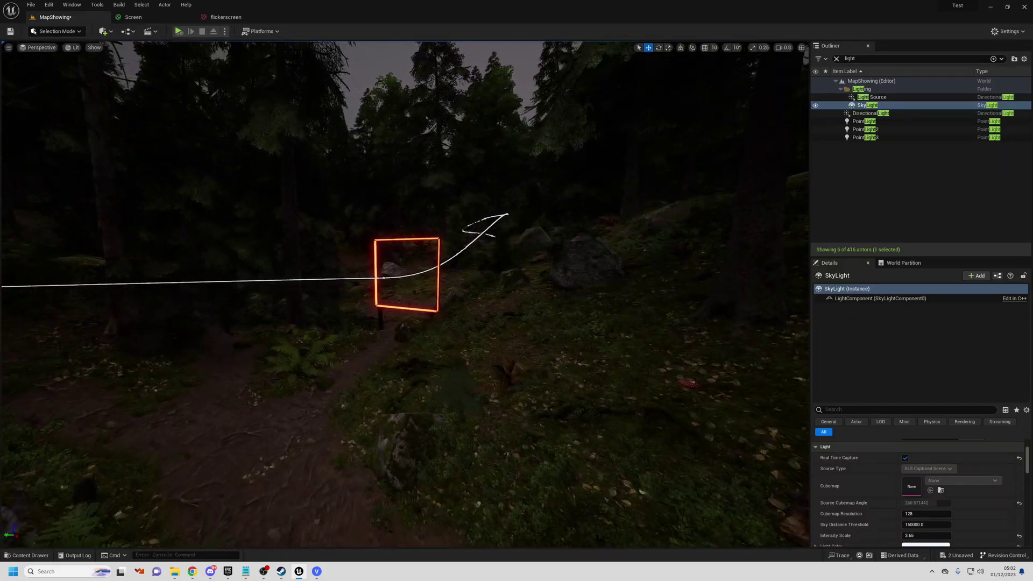
right_click_drag(313, 272, 266, 272)
mouse_move(404, 290)
right_mouse_down()
mouse_move(420, 290)
mouse_move(388, 291)
right_mouse_up()
left_click(353, 323)
key("g")
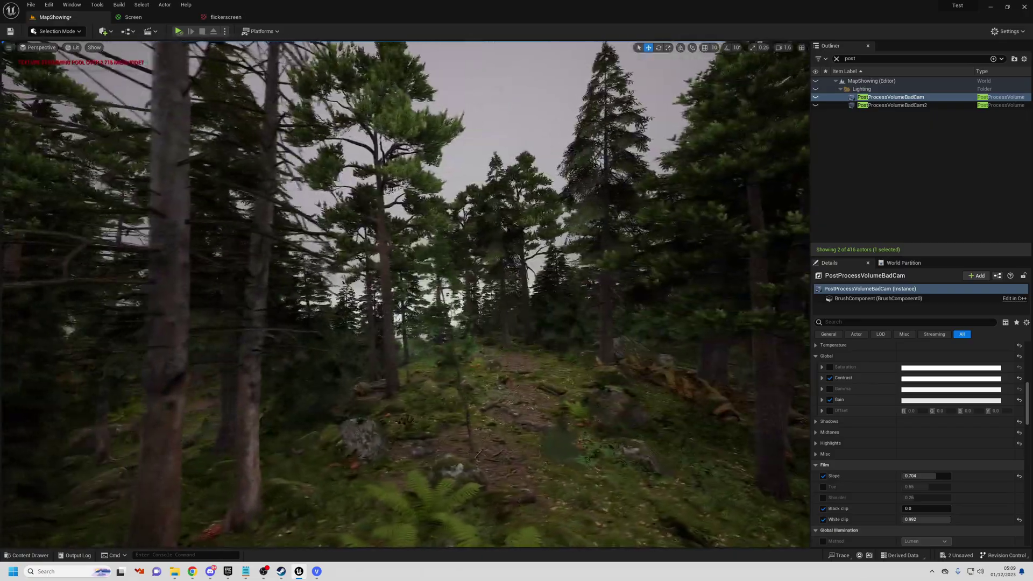
- Show the bad-cam post-process volume, tick global Gain and untick Min Brightness
right_click_drag(404, 290, 404, 290)
left_click(816, 97)
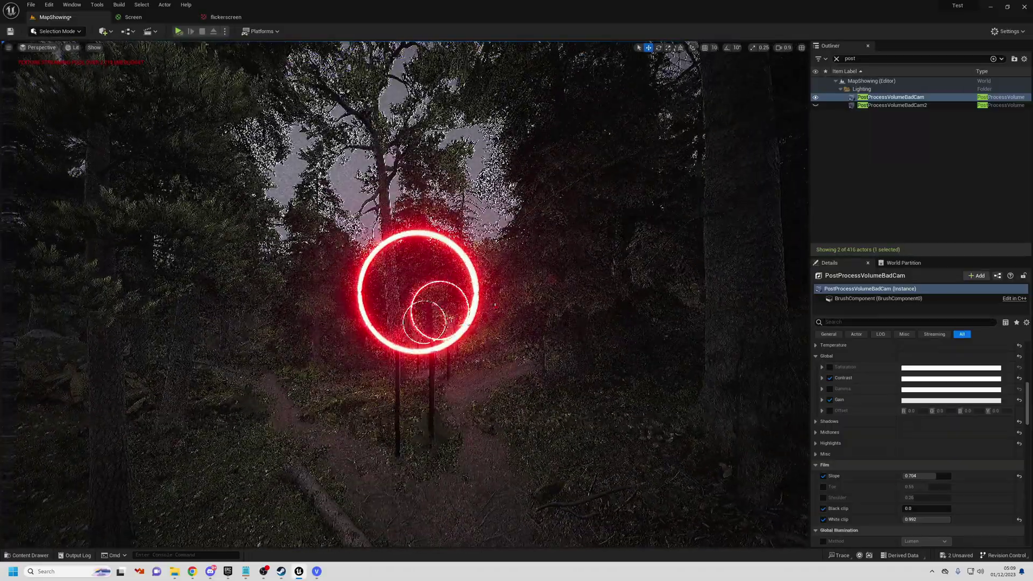
right_click_drag(404, 290, 404, 291)
scroll(888, 387, "up", 3)
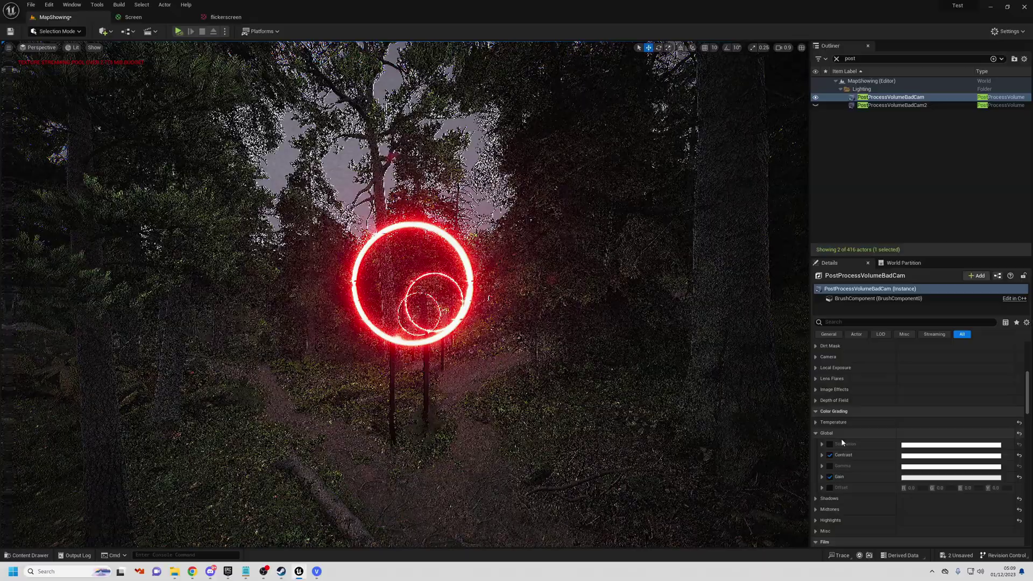
scroll(848, 440, "down", 2)
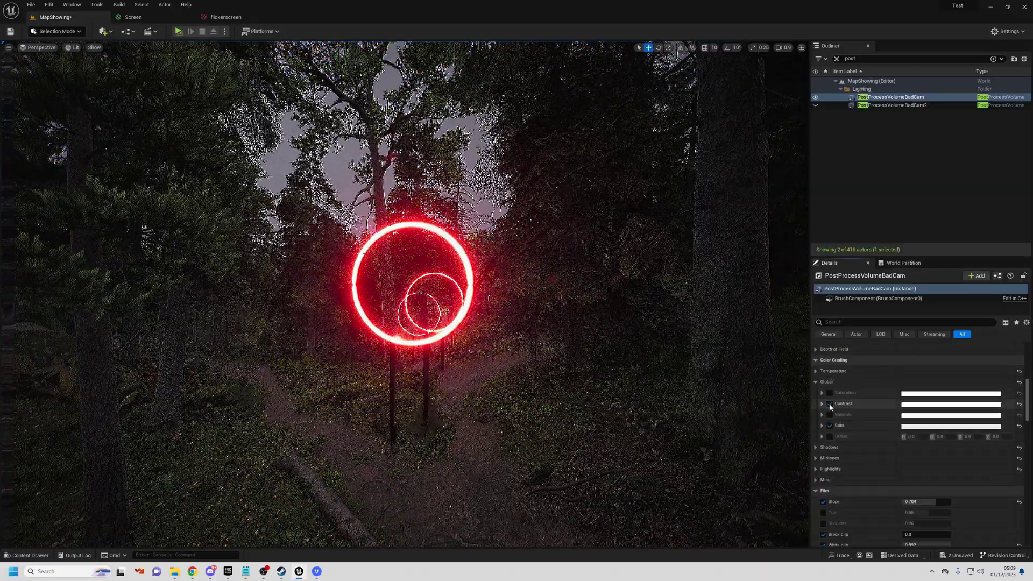
left_click(830, 425)
scroll(825, 479, "down", 2)
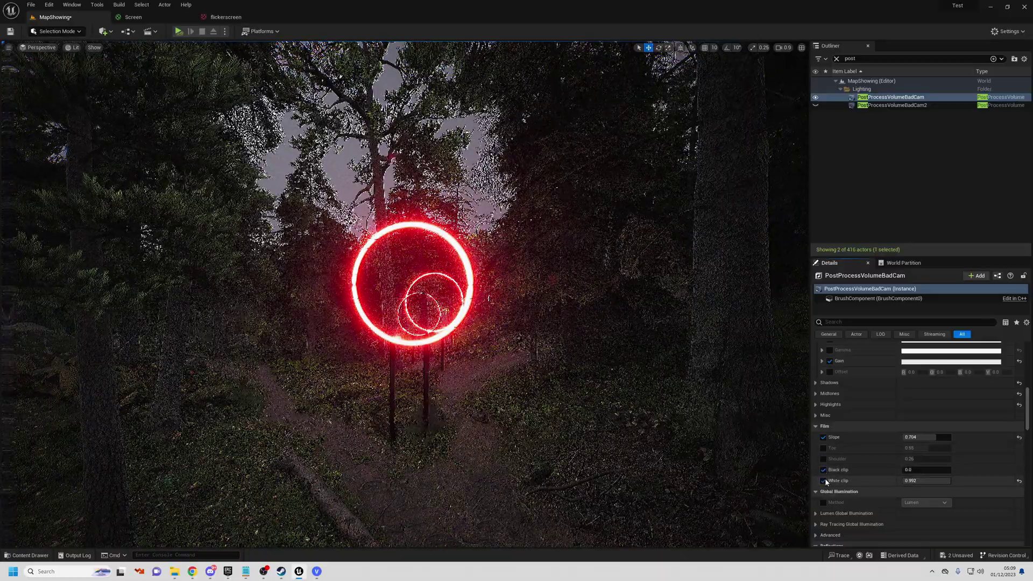
scroll(860, 429, "up", 5)
scroll(839, 415, "up", 5)
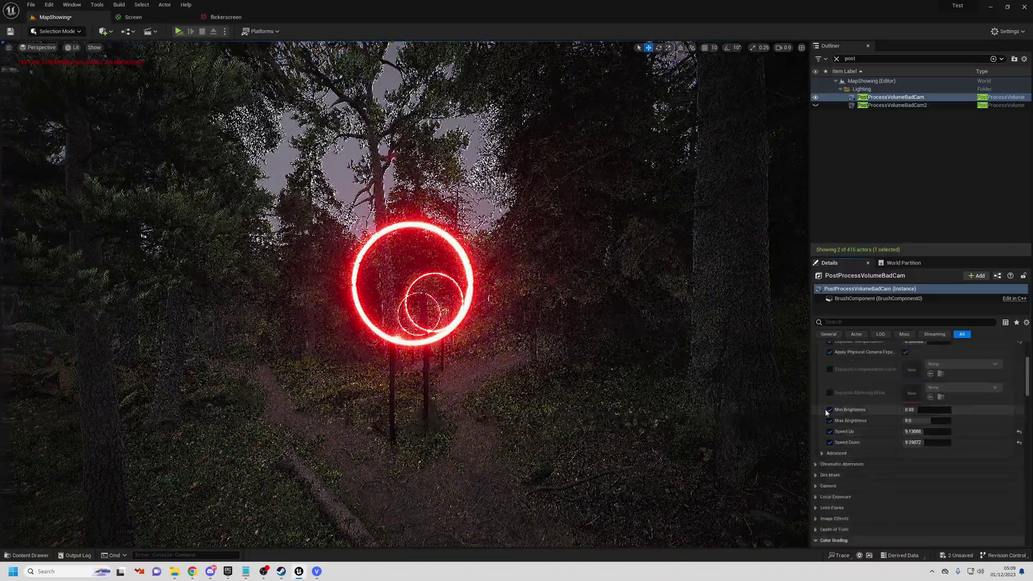
scroll(827, 416, "up", 3)
left_click(830, 423)
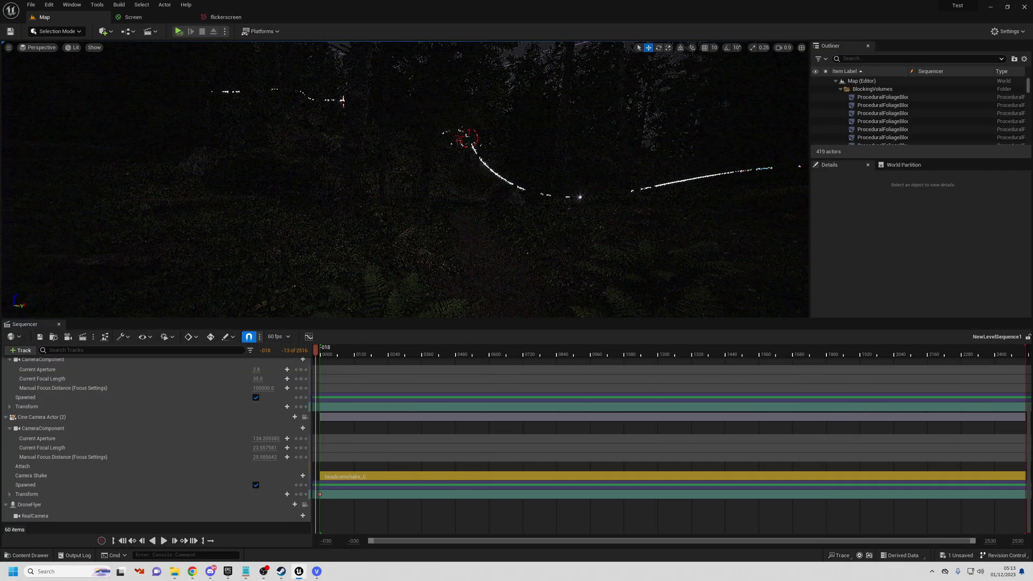
- Queue the sequence in Render Movie and add Anti-aliasing settings to its config
left_click(81, 337)
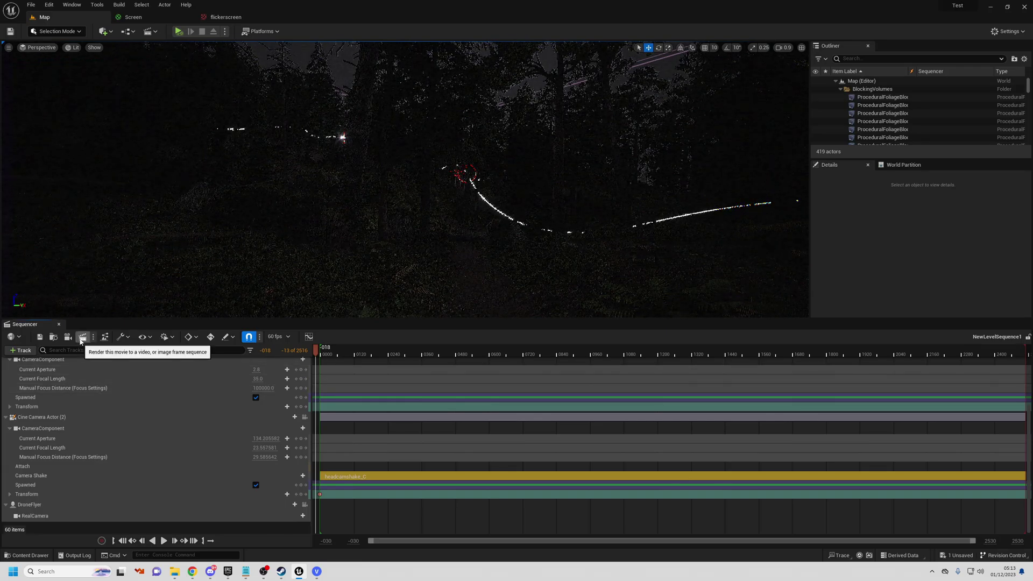
left_click(556, 148)
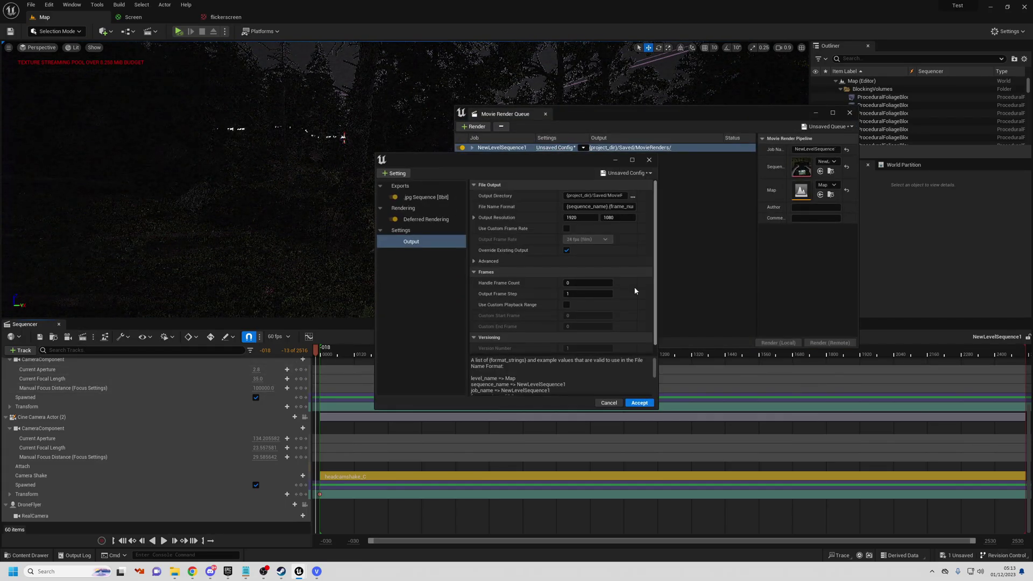
left_click(397, 174)
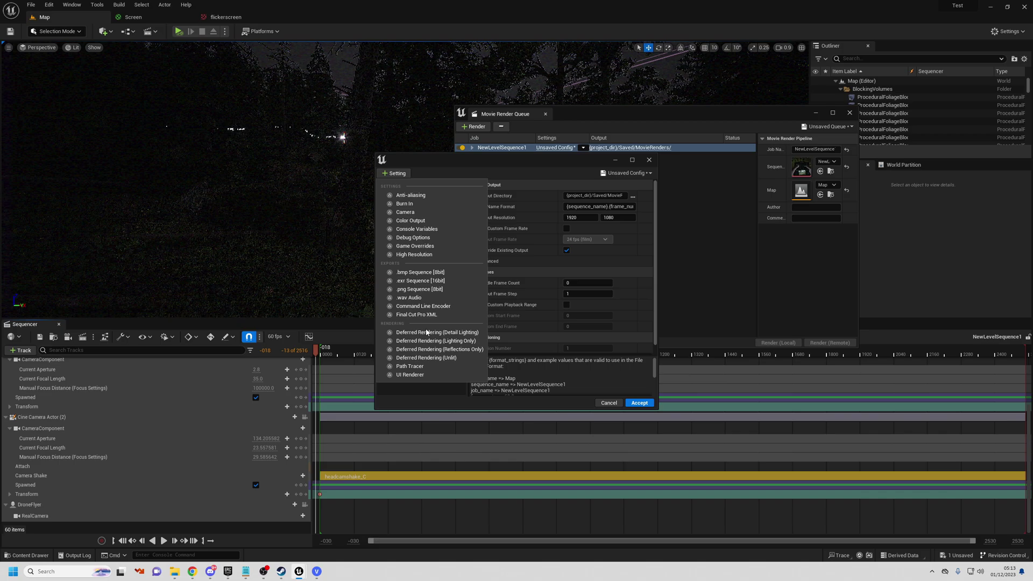
left_click(411, 196)
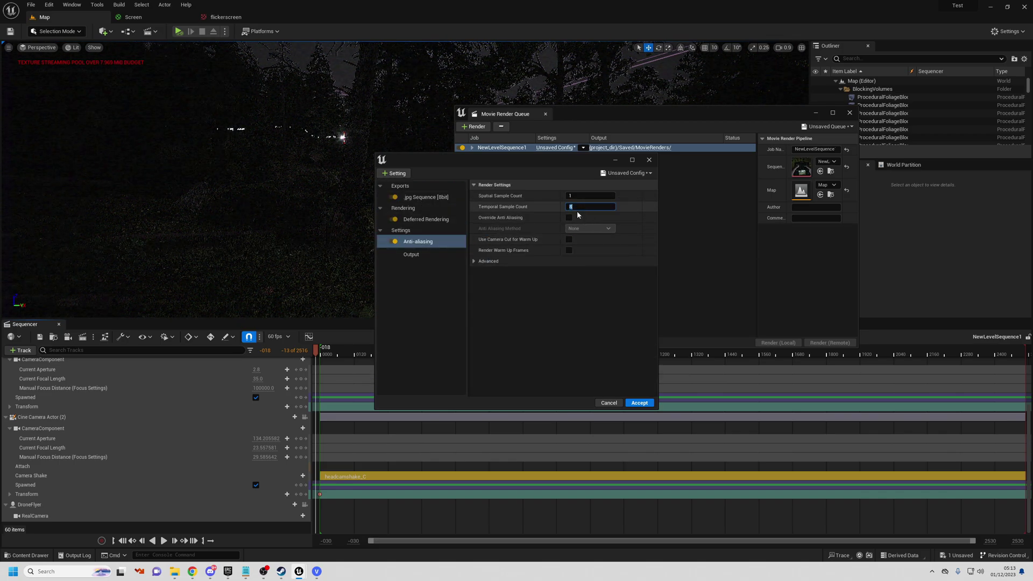
- Set temporal and spatial sample counts to 8 and override anti-aliasing
key("Return")
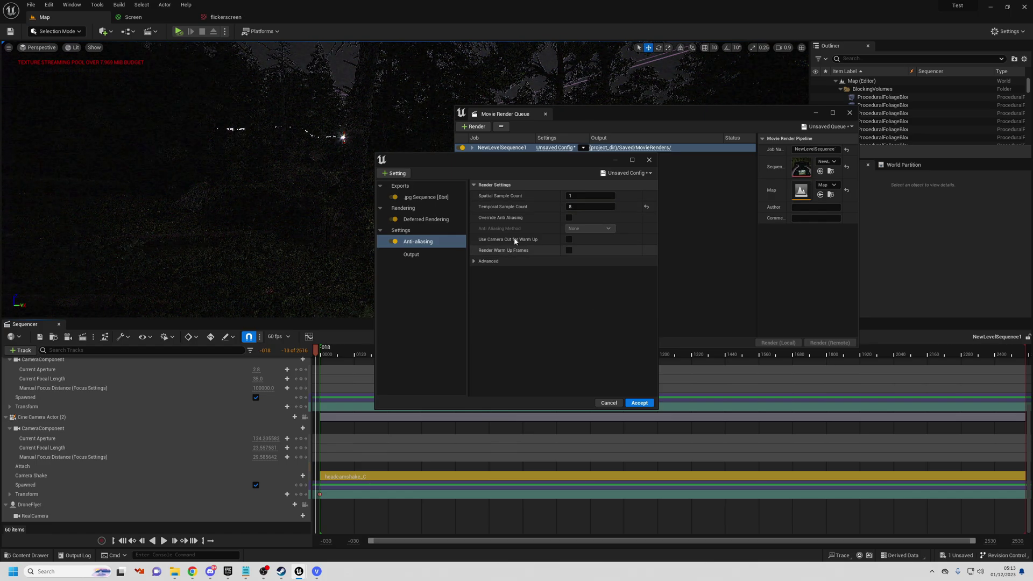
type("8")
key("Return")
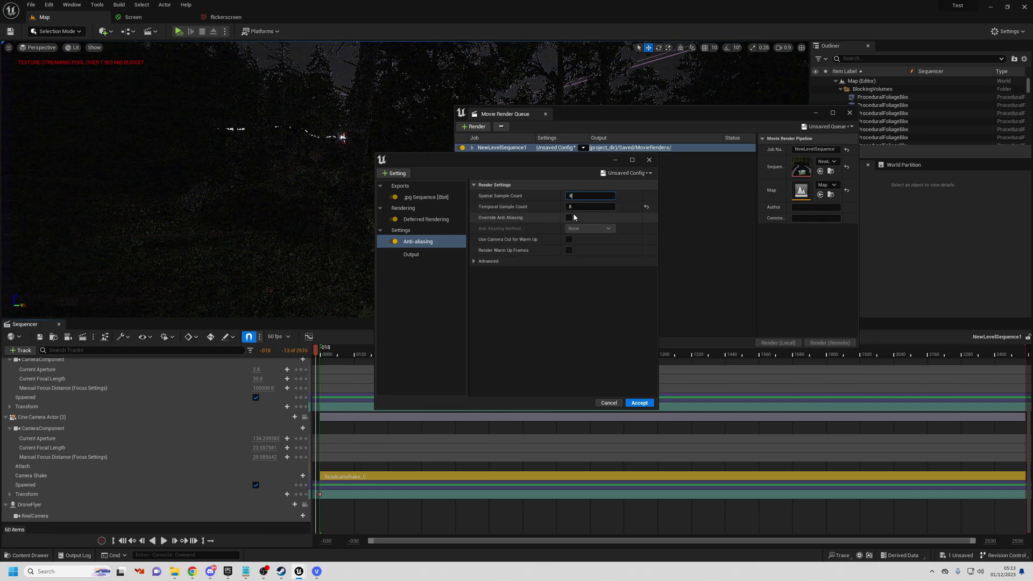
left_click(569, 217)
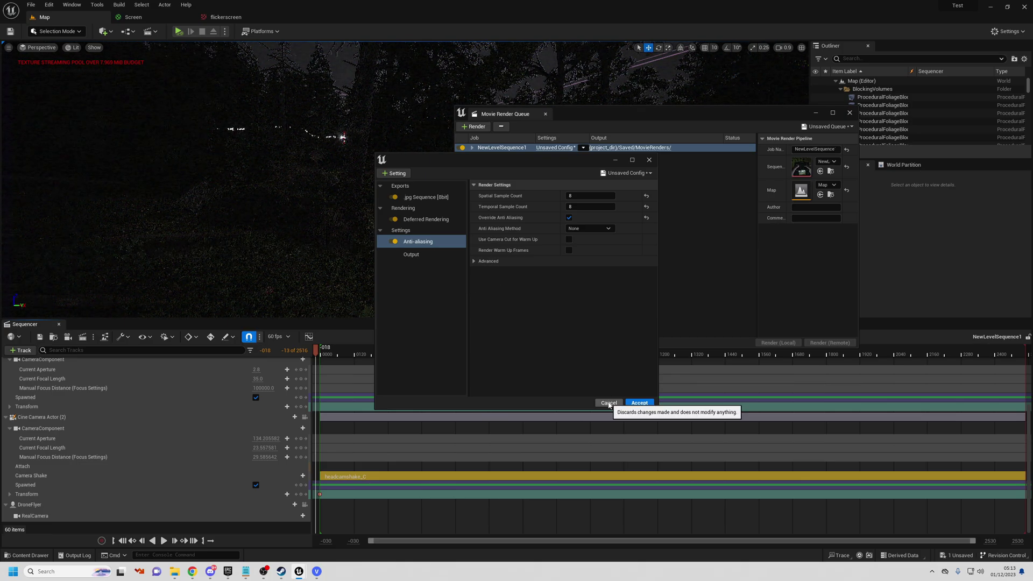
- Enable a custom output frame rate of 24 fps
left_click(418, 256)
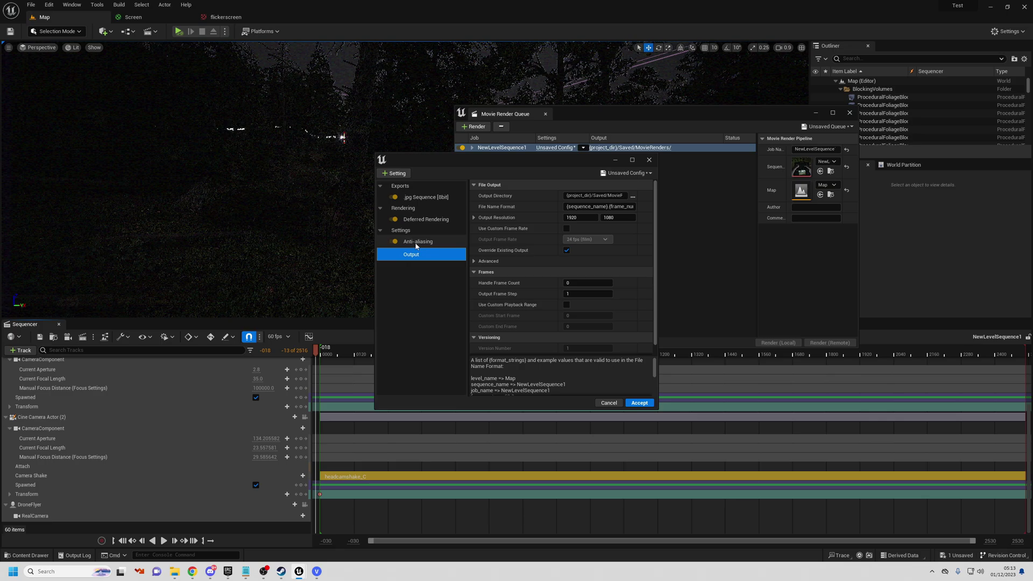
left_click(566, 229)
left_click(592, 270)
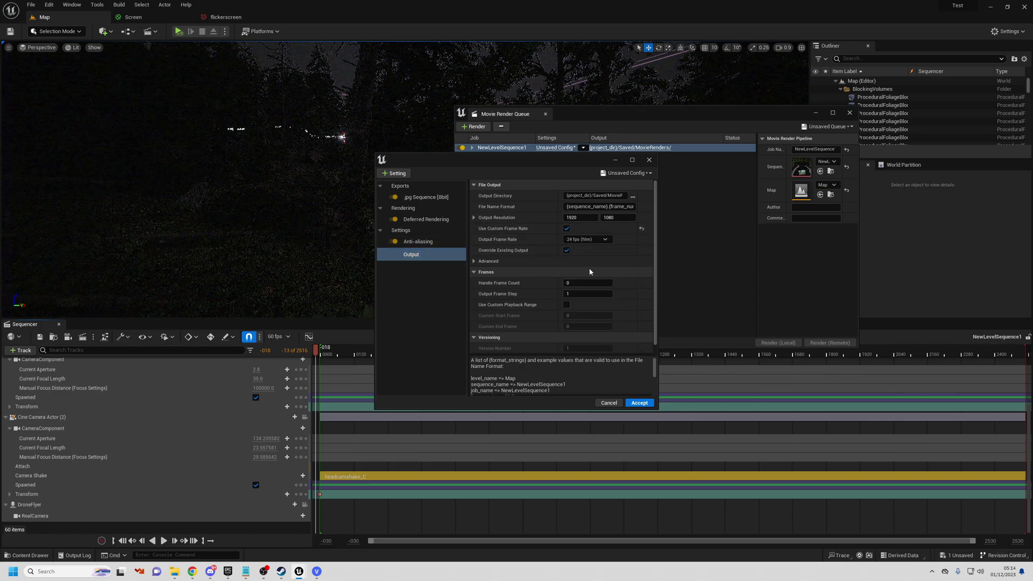
left_click(597, 240)
left_click(594, 313)
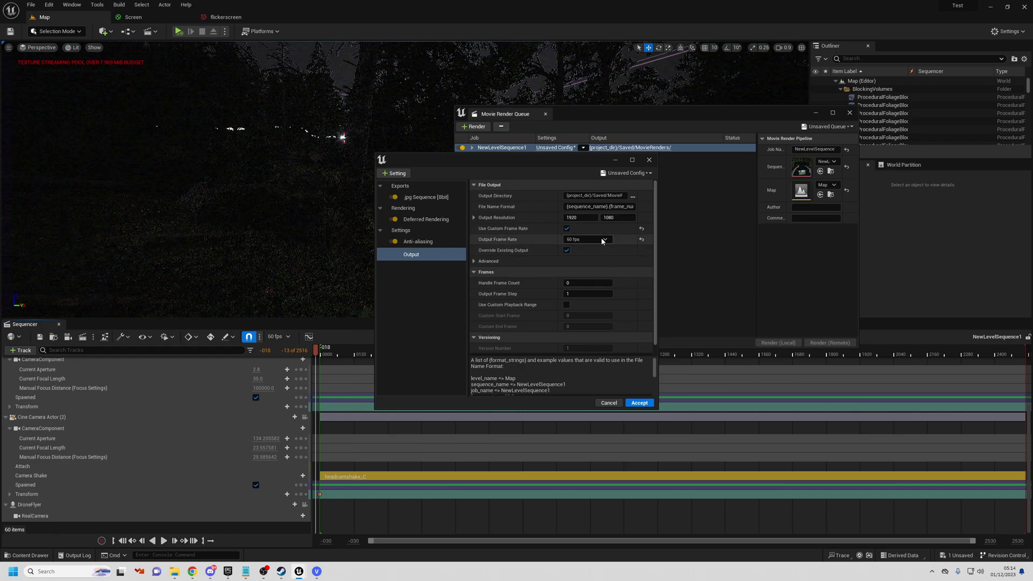
left_click(587, 239)
left_click(583, 270)
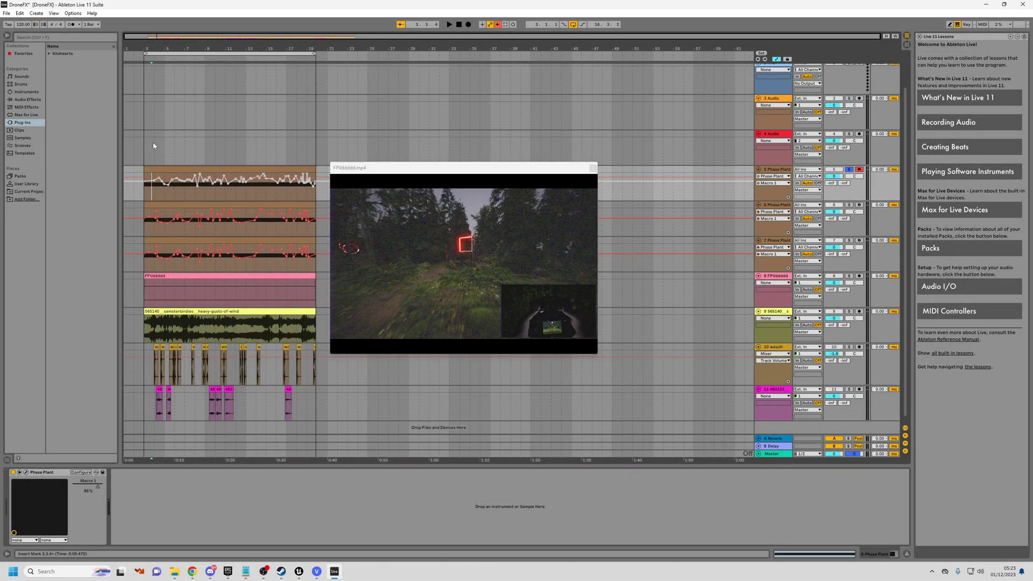
- Set the play position to bar 4 and open Phase Plant on track 5
left_click(152, 143)
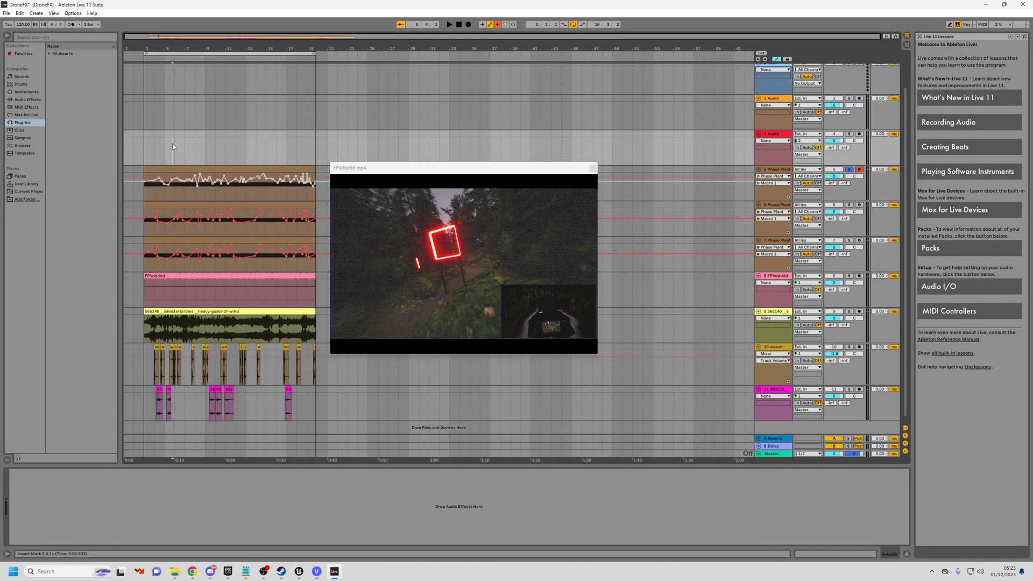
left_click(240, 142)
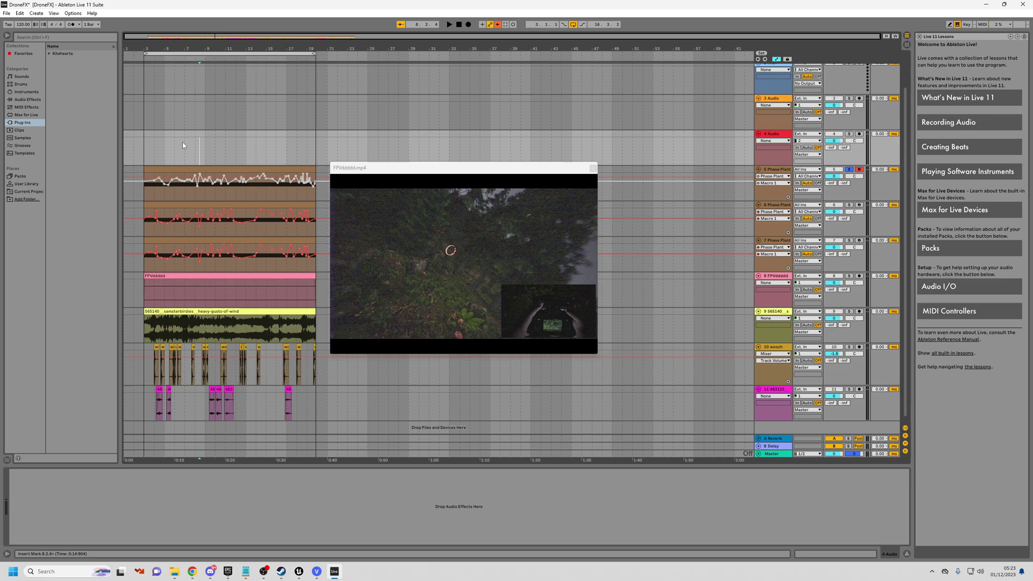
left_click(166, 143)
left_click(144, 193)
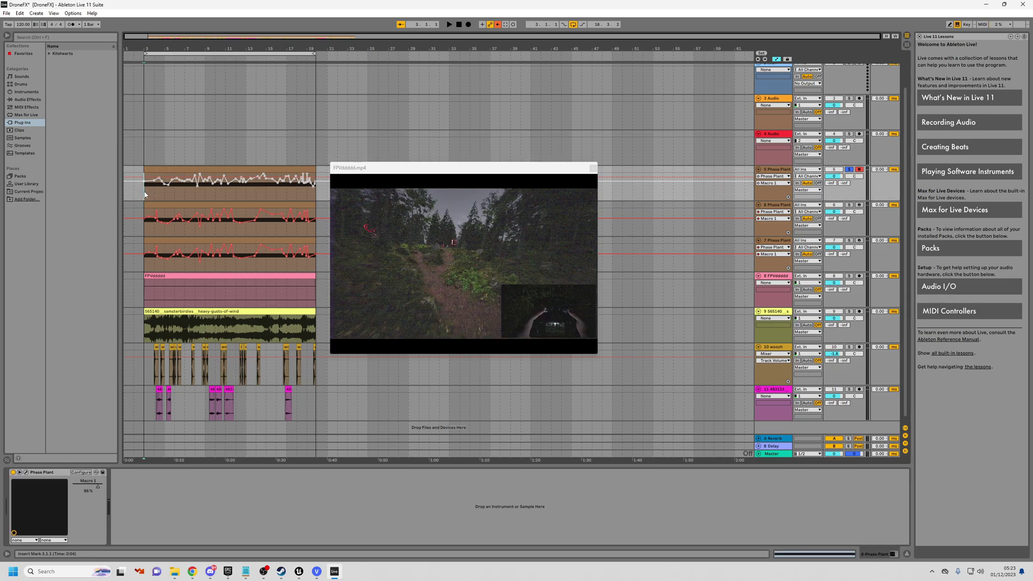
left_click(26, 472)
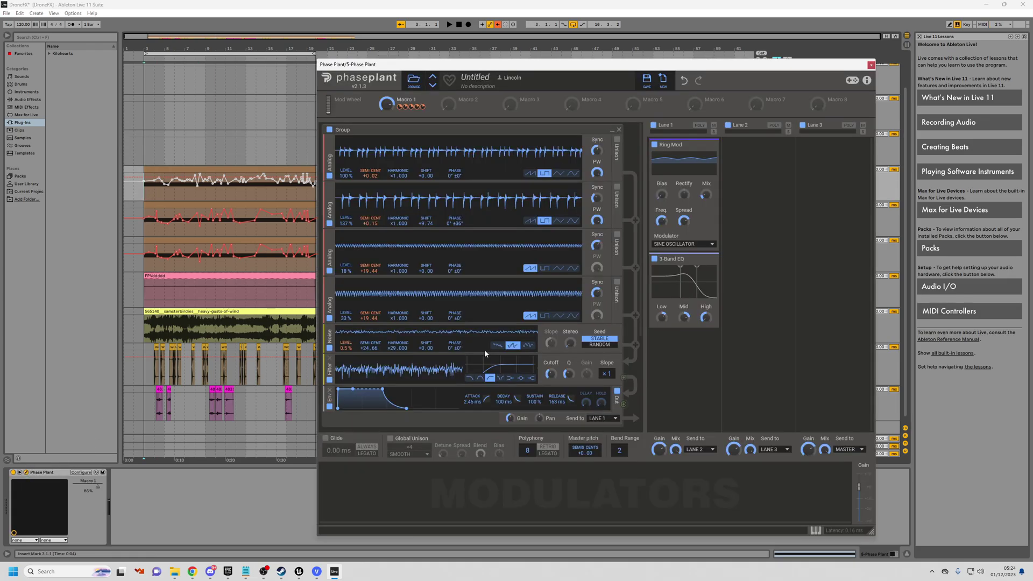
- Drag the Phase Plant Macro 1 knob from 86% down to 78%
left_click_drag(481, 71, 398, 77)
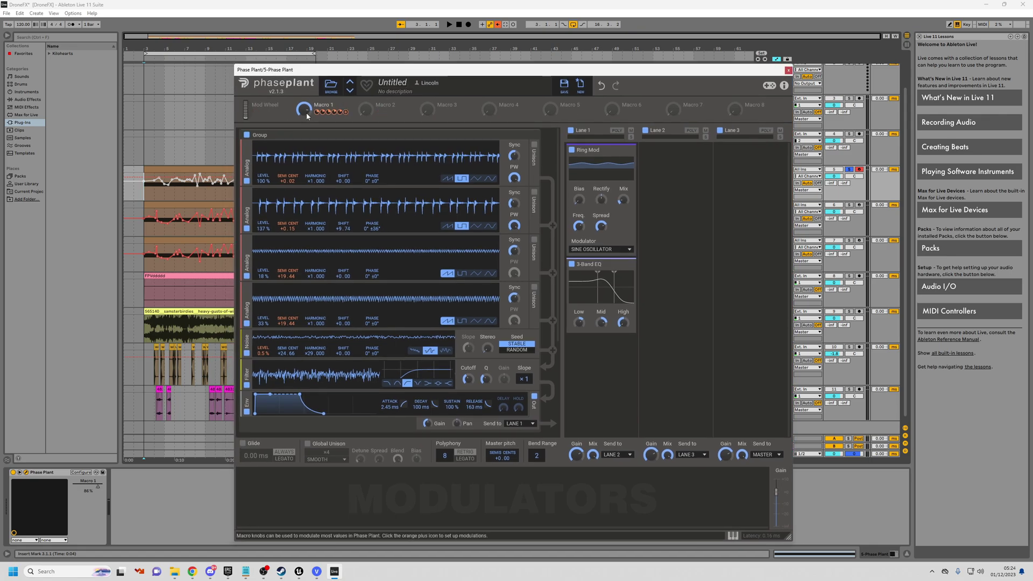
left_click_drag(303, 109, 304, 121)
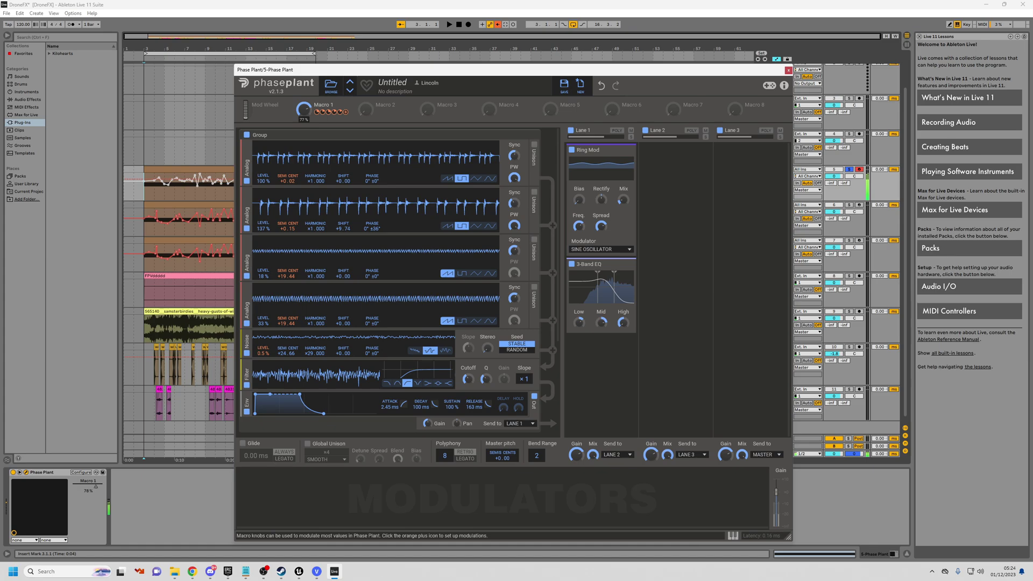
mouse_move(388, 135)
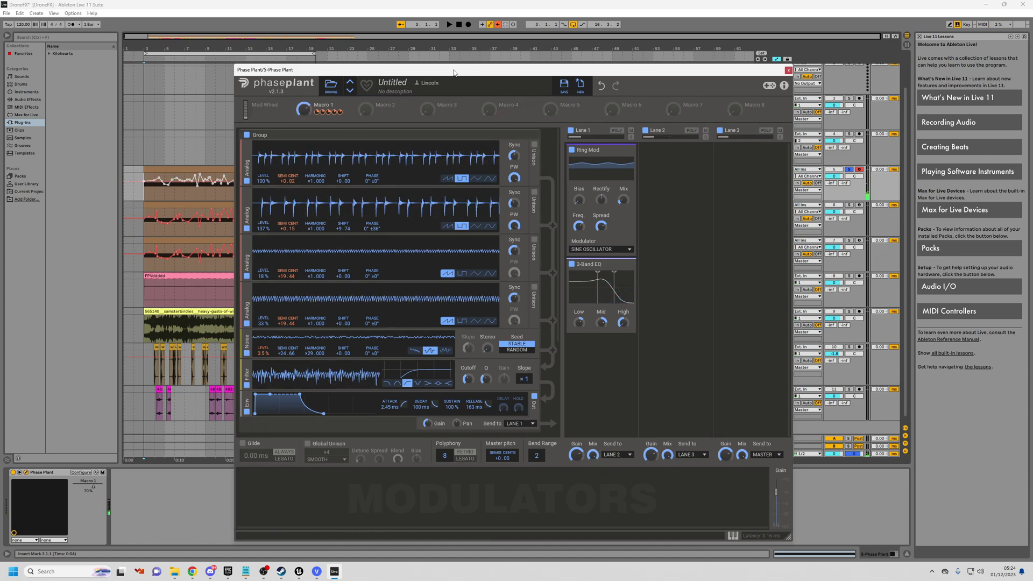
left_click_drag(454, 73, 649, 65)
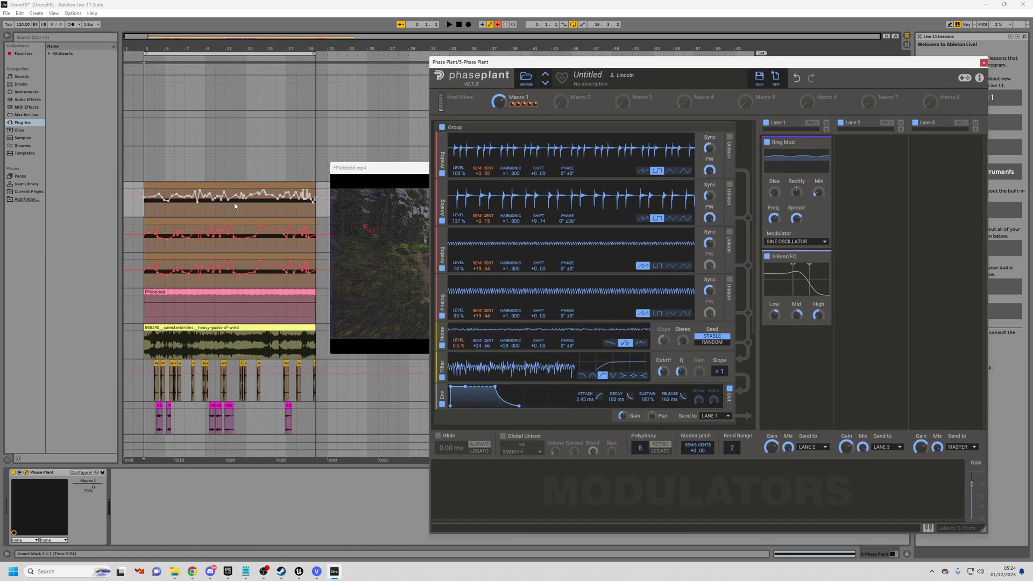
- Preview near 0:07, reposition the video window and close Phase Plant
left_click(160, 208)
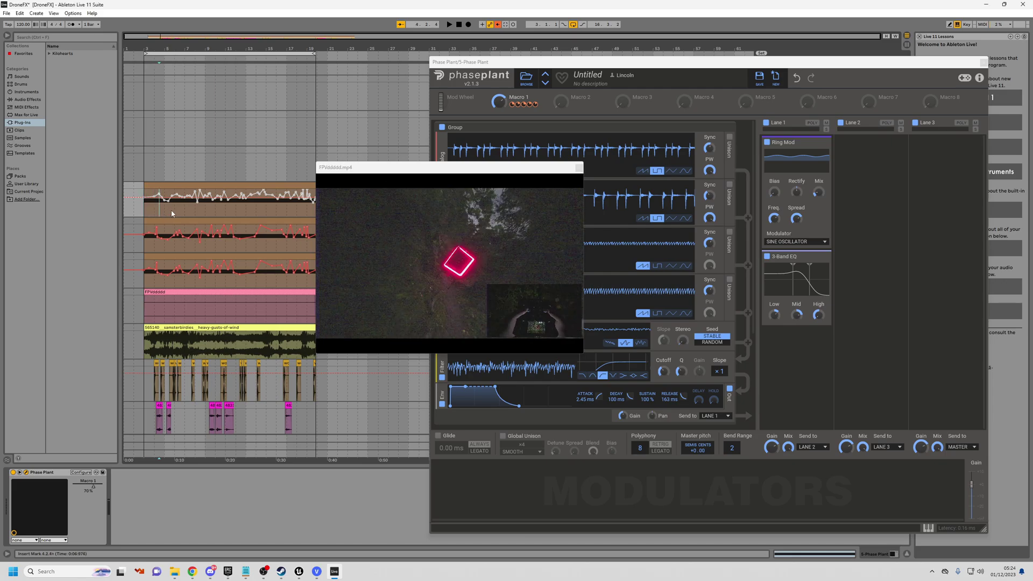
scroll(158, 212, "up", 5, "ctrl")
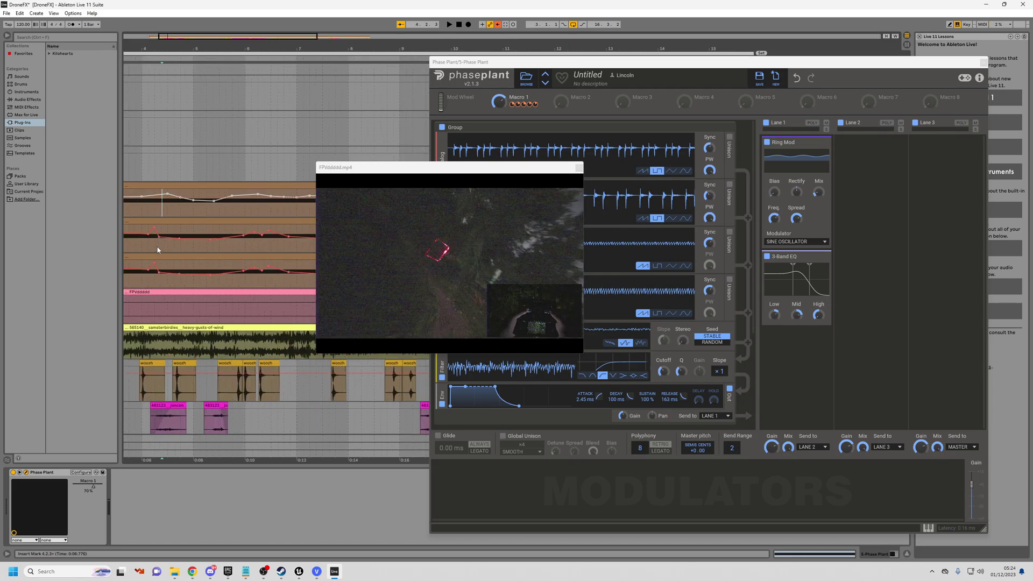
left_click(154, 274)
left_click(185, 234)
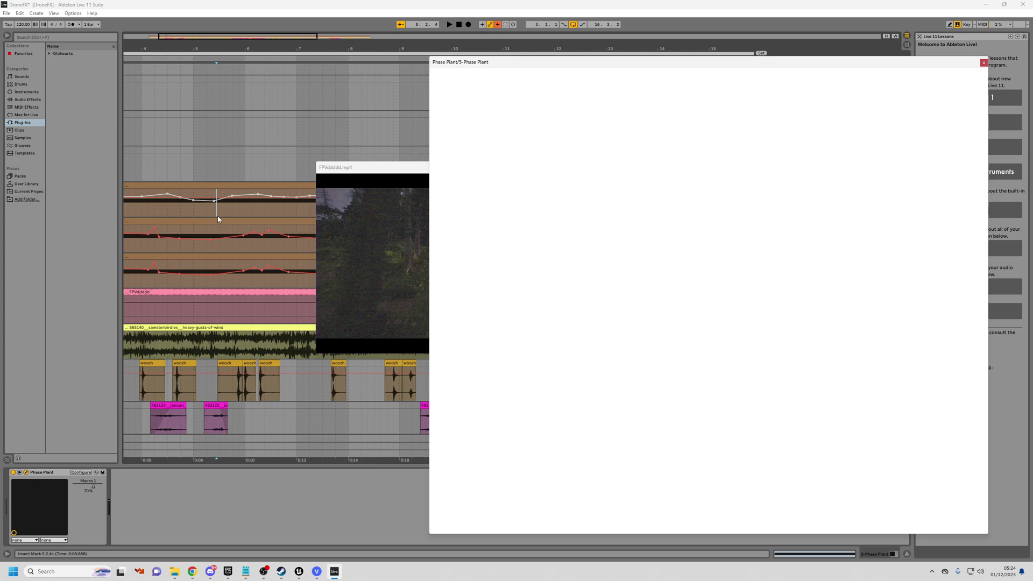
left_click_drag(381, 168, 292, 104)
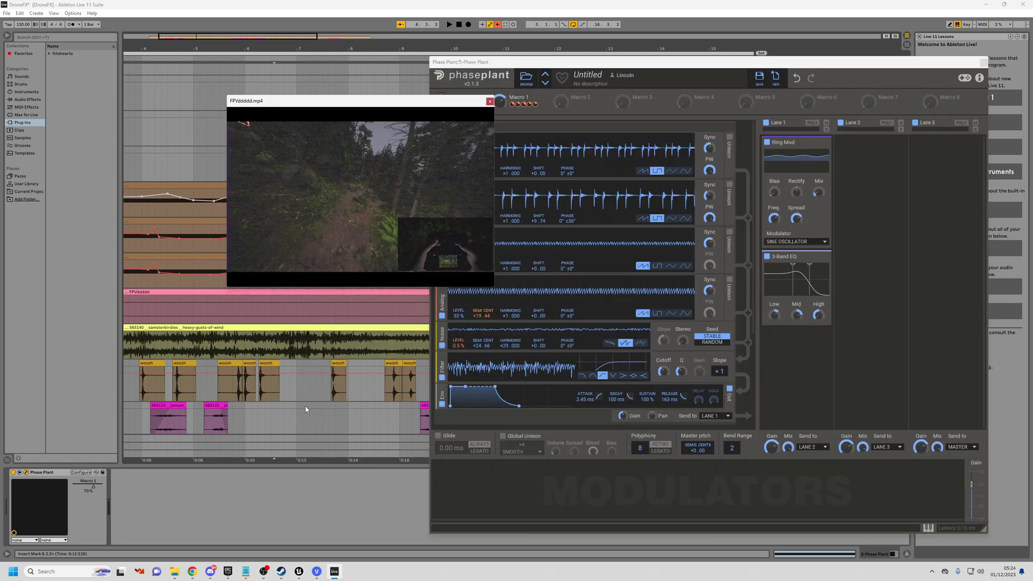
left_click(284, 408)
mouse_move(133, 379)
left_mouse_down()
mouse_move(668, 397)
mouse_move(133, 400)
left_mouse_up()
scroll(633, 409, "down", 1)
scroll(243, 391, "down", 3, "ctrl")
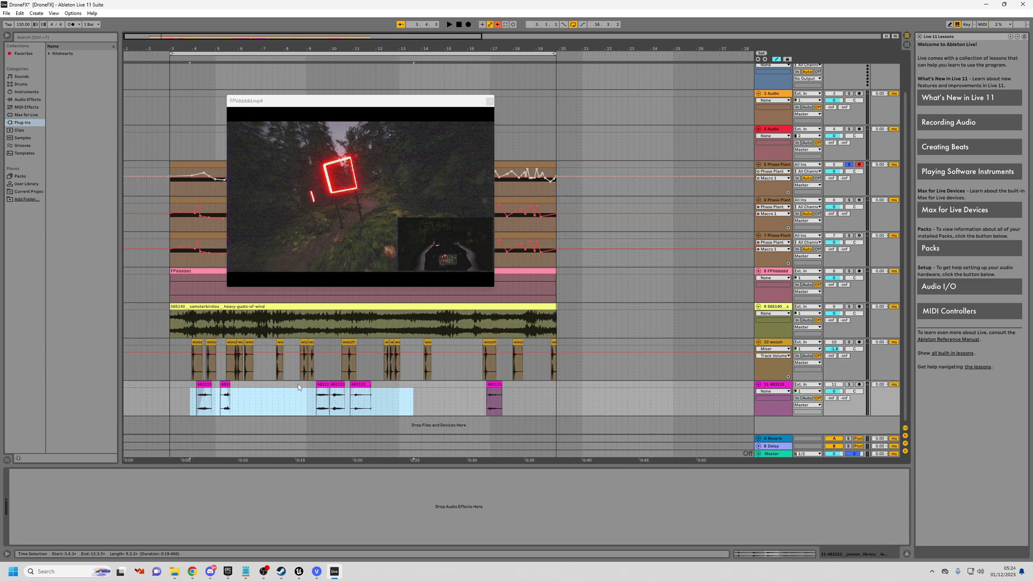
- Clear the time selection, then select the heavy gusts of wind clip and track 8
left_click(291, 345)
left_click(212, 321)
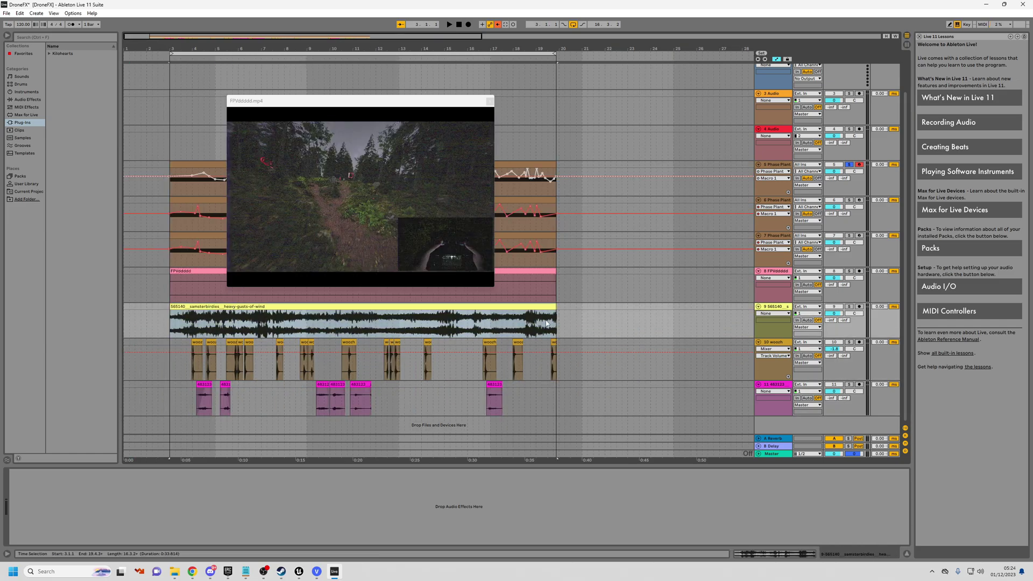
scroll(211, 322, "up", 1)
scroll(211, 322, "up", 1)
left_click(594, 323)
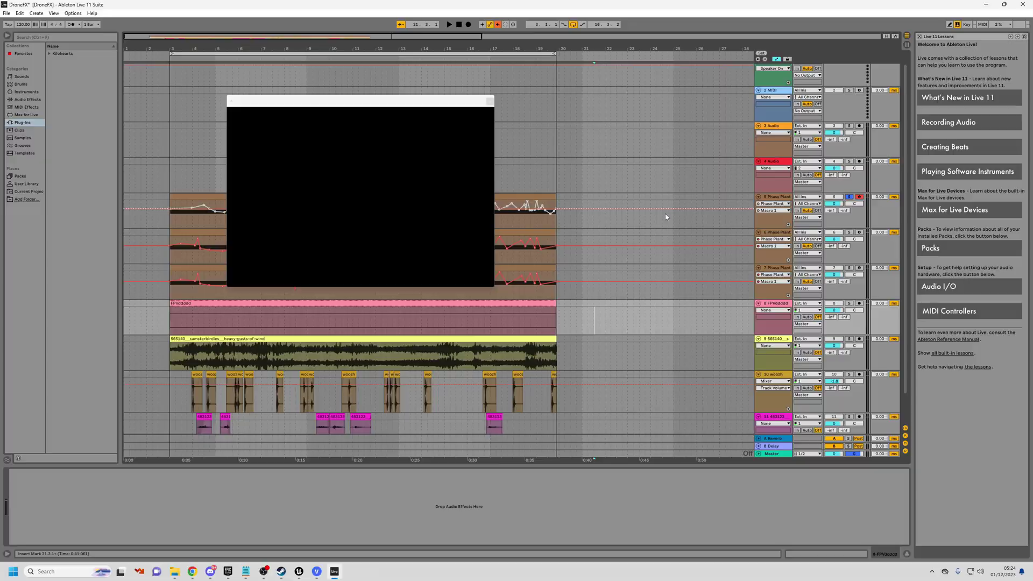